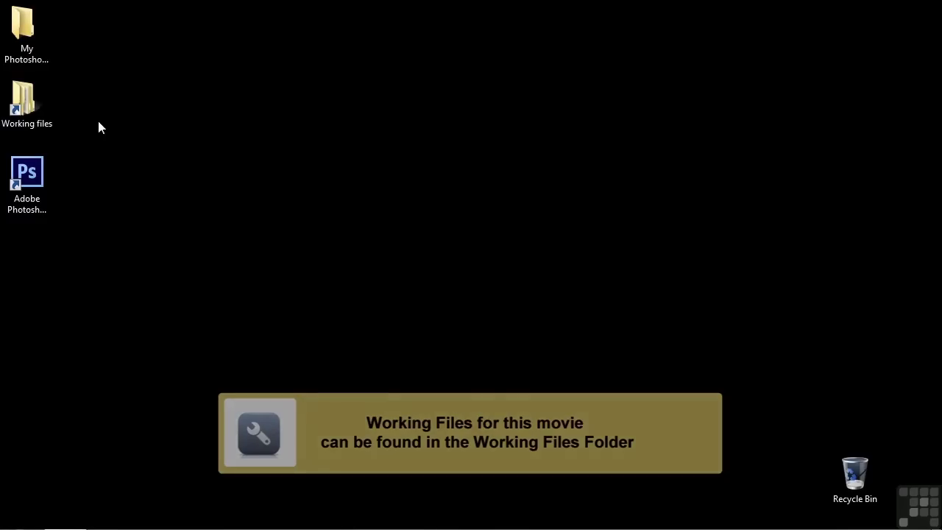
Open bottle-silhouette.psd from Working files > Photoshop projects in Photoshop.
{"action": "double_click", "coordinate": [44, 104]}
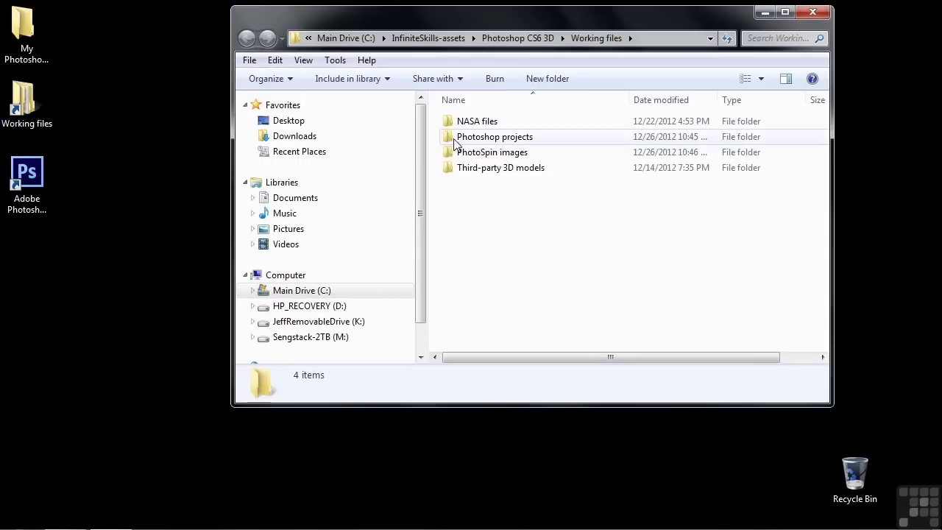
{"action": "double_click", "coordinate": [460, 137]}
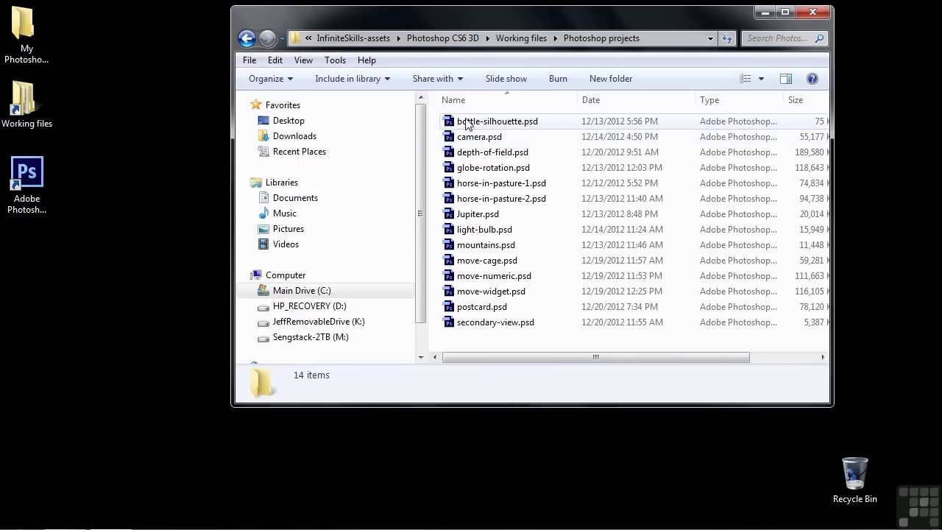
{"action": "double_click", "coordinate": [465, 121]}
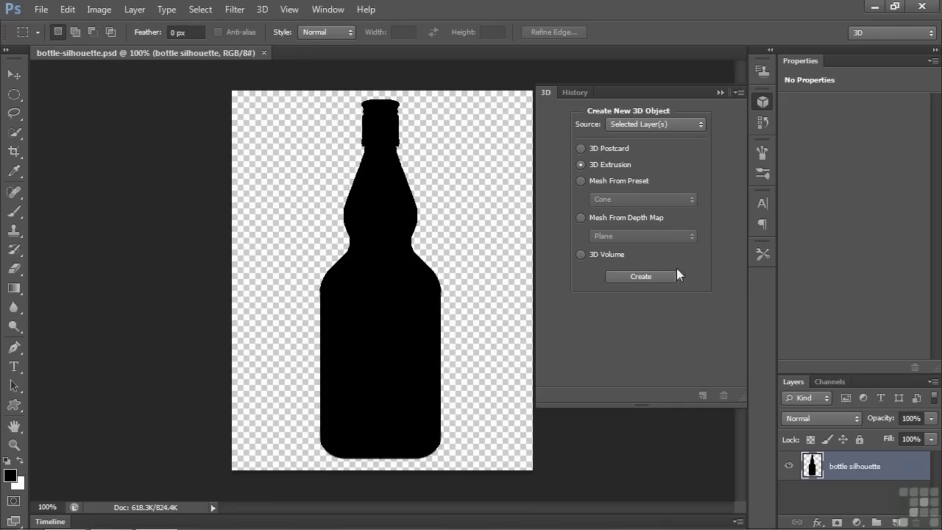
Create a 3D extrusion from the bottle silhouette and select its mesh.
{"action": "left_click", "coordinate": [656, 278]}
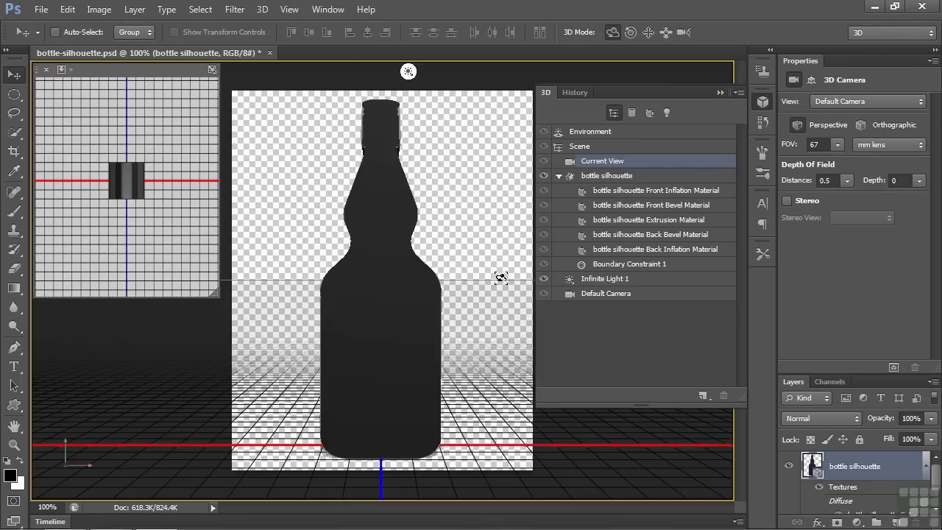
{"action": "left_click_drag", "start_coordinate": [501, 278], "coordinate": [467, 287]}
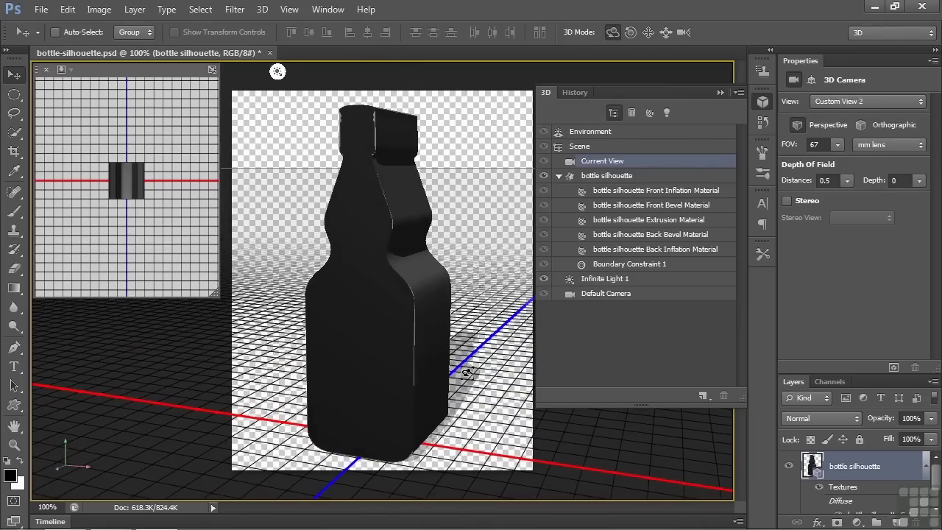
{"action": "left_click", "coordinate": [606, 175]}
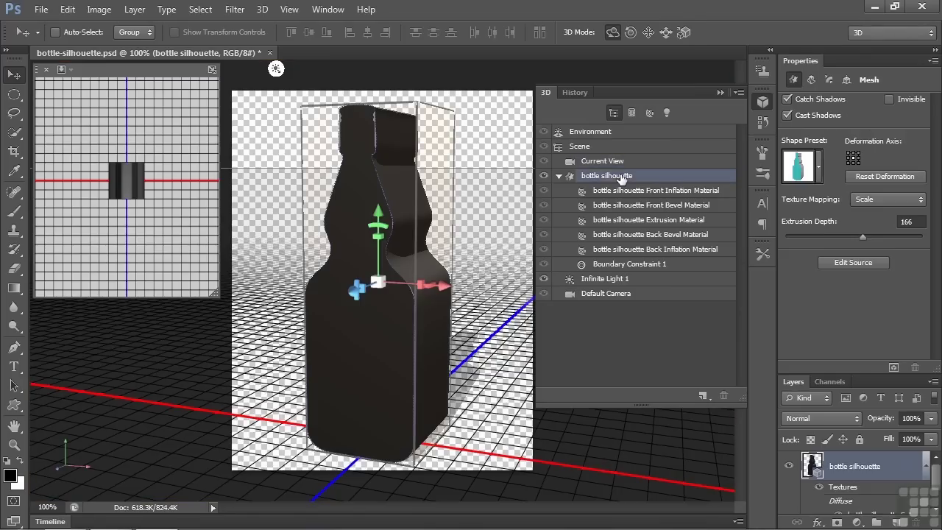
Bend the mesh 360° horizontally and reduce the extrusion depth from 166 to 21.
{"action": "left_click", "coordinate": [813, 78]}
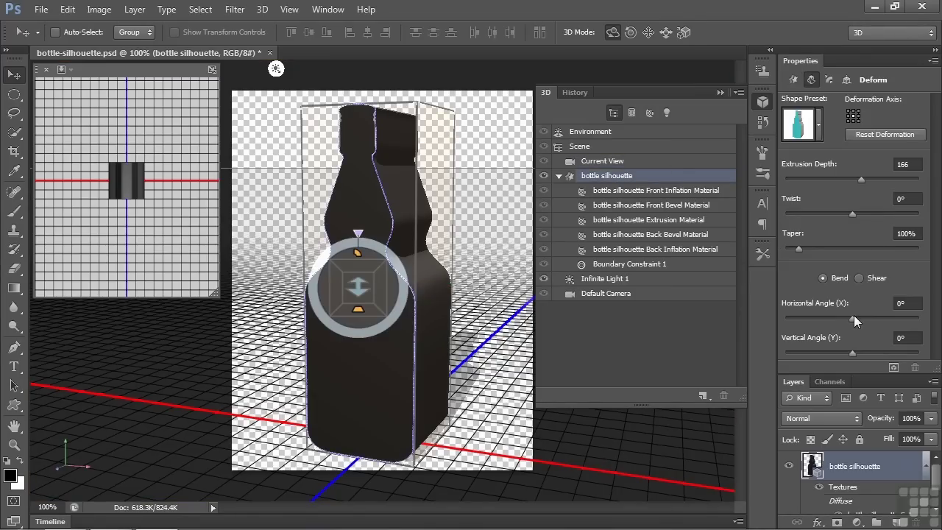
{"action": "left_click_drag", "start_coordinate": [853, 316], "coordinate": [938, 330]}
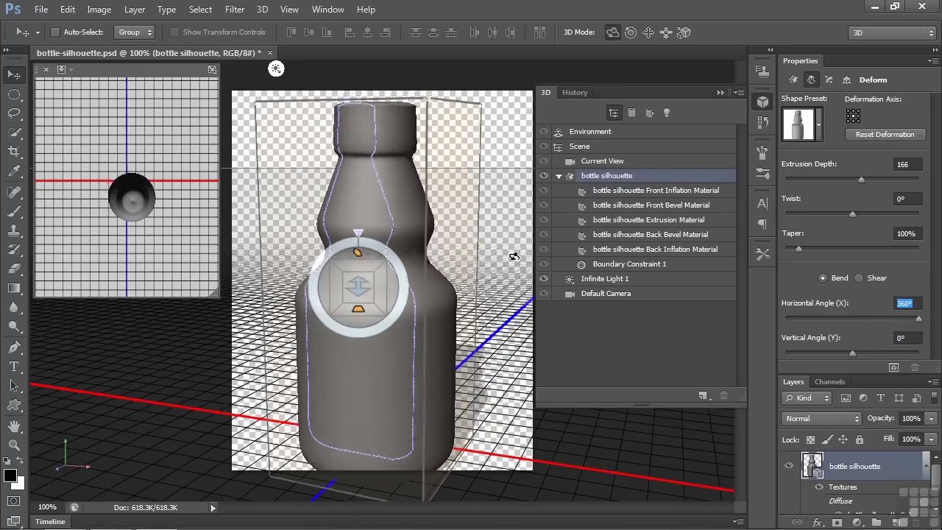
{"action": "left_click_drag", "start_coordinate": [513, 256], "coordinate": [546, 332]}
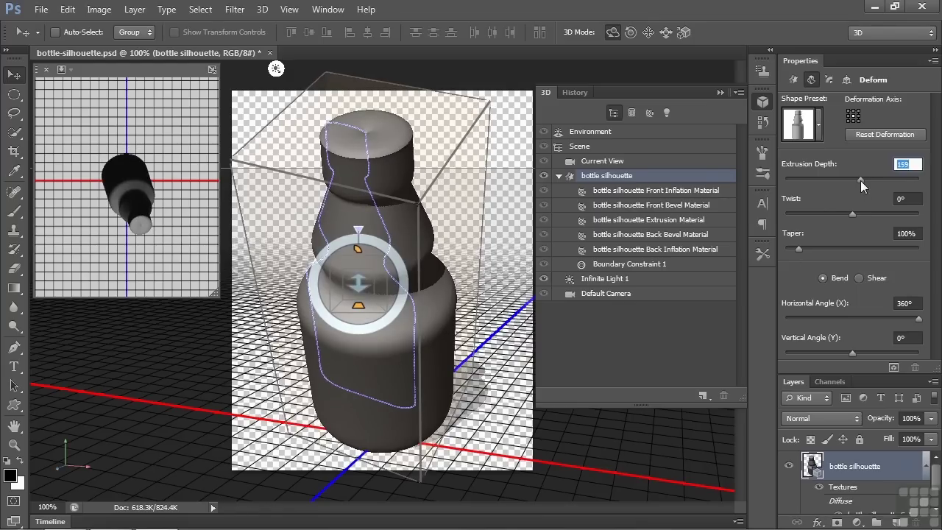
{"action": "left_click_drag", "start_coordinate": [861, 180], "coordinate": [852, 180]}
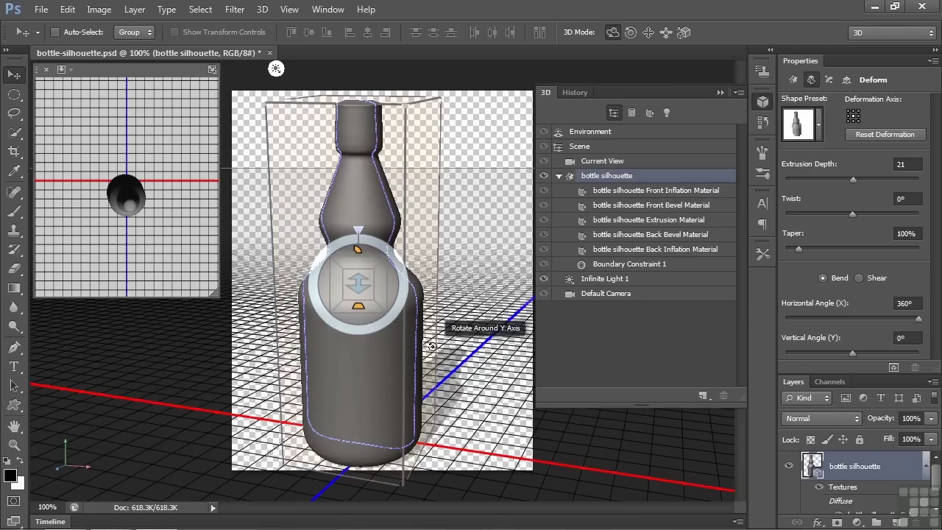
Select the 'bottle silhouette Extrusion Material' to show its Materials settings.
{"action": "left_click", "coordinate": [668, 221]}
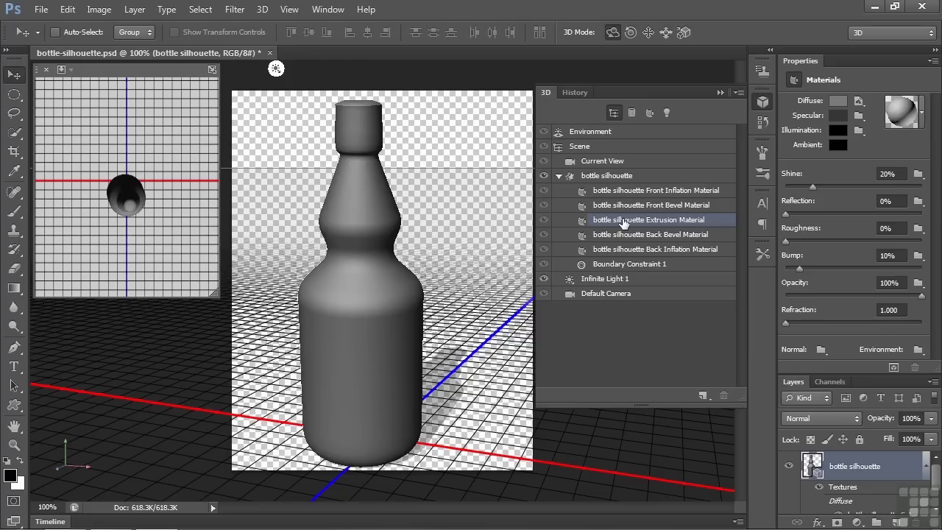
Edit the extrusion material's diffuse texture and add a Wireframe painting overlay.
{"action": "left_click", "coordinate": [859, 102]}
{"action": "left_click", "coordinate": [862, 116]}
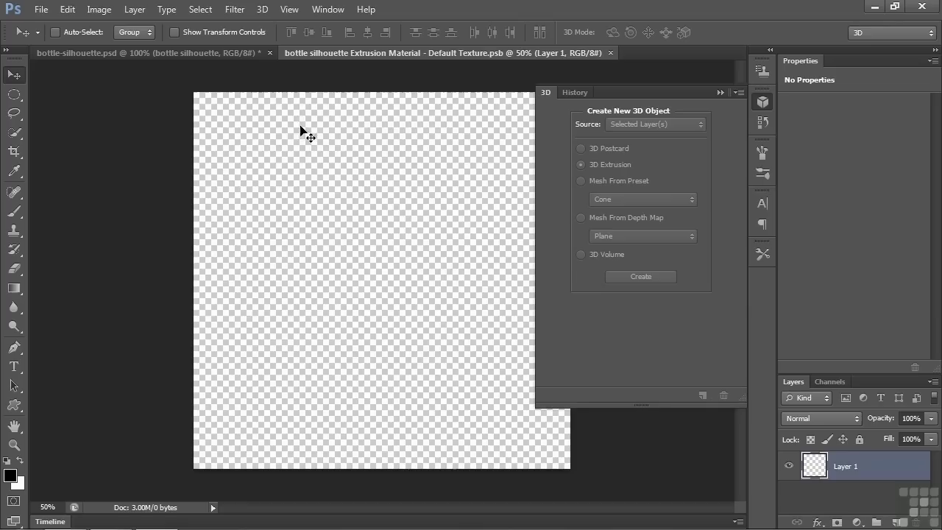
{"action": "left_click", "coordinate": [262, 8]}
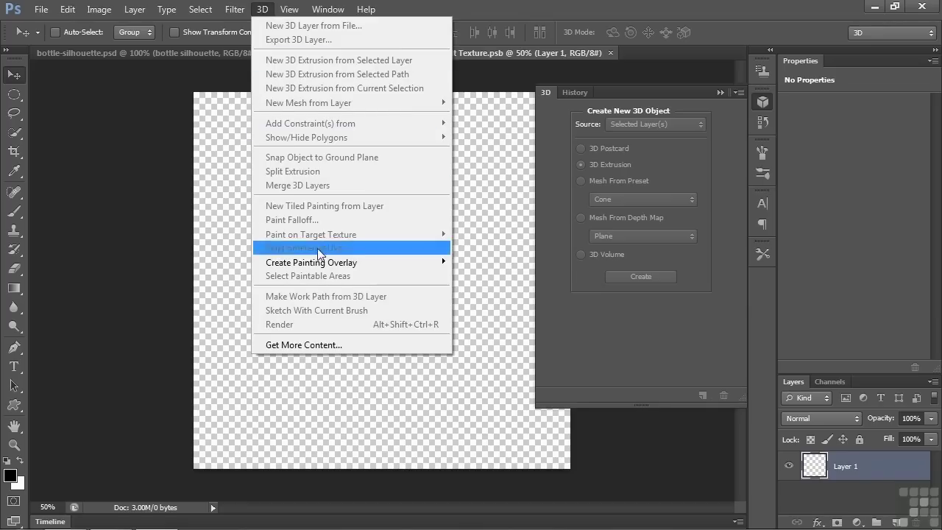
{"action": "mouse_move", "coordinate": [322, 264]}
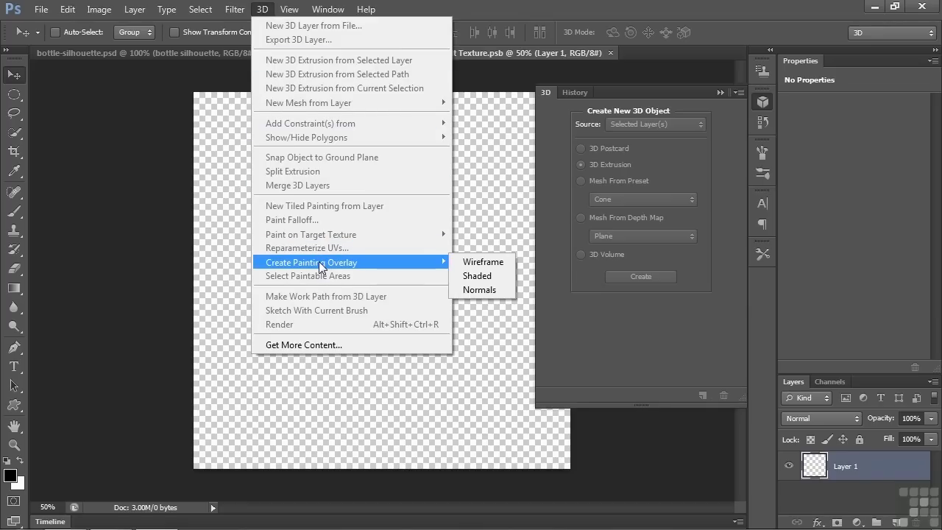
{"action": "left_click", "coordinate": [490, 262]}
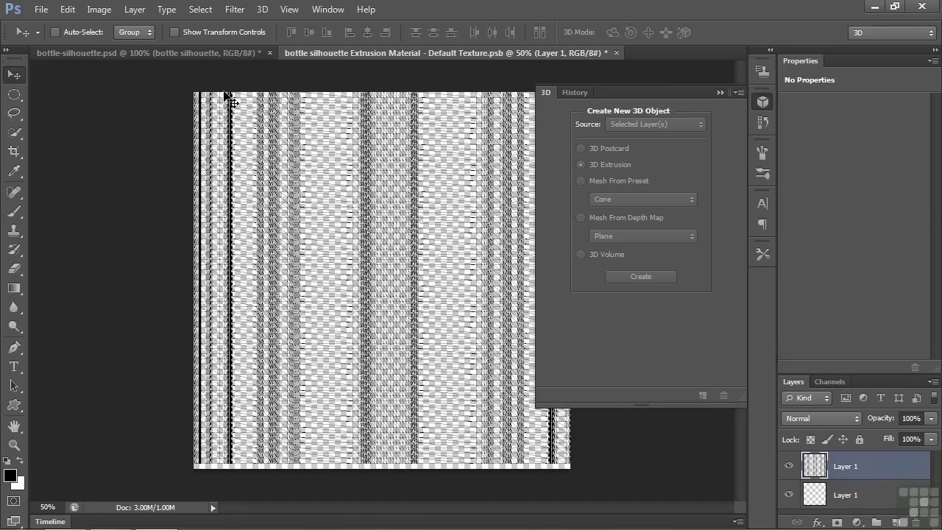
Marquee-select the narrow strip along the texture's left edge and add a new layer.
{"action": "left_click_drag", "start_coordinate": [22, 96], "coordinate": [88, 96]}
{"action": "left_click_drag", "start_coordinate": [192, 91], "coordinate": [230, 475]}
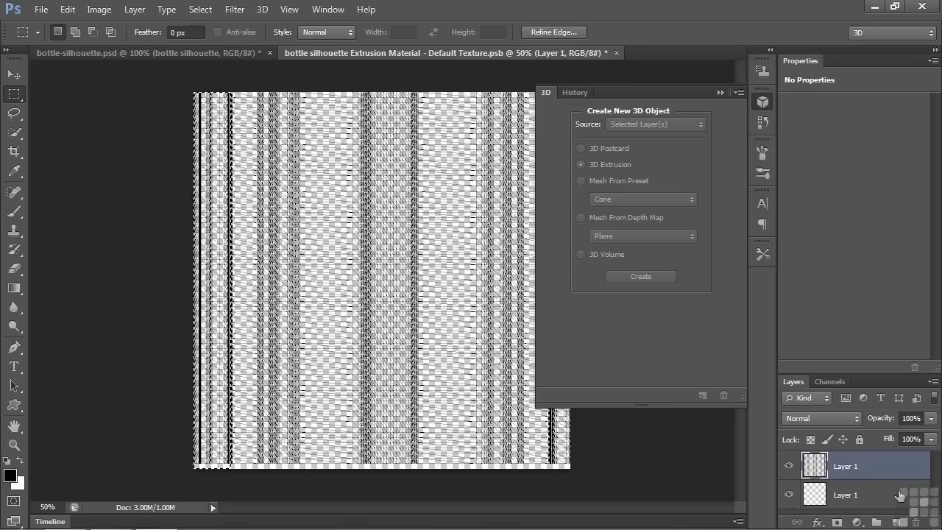
{"action": "left_click", "coordinate": [899, 521]}
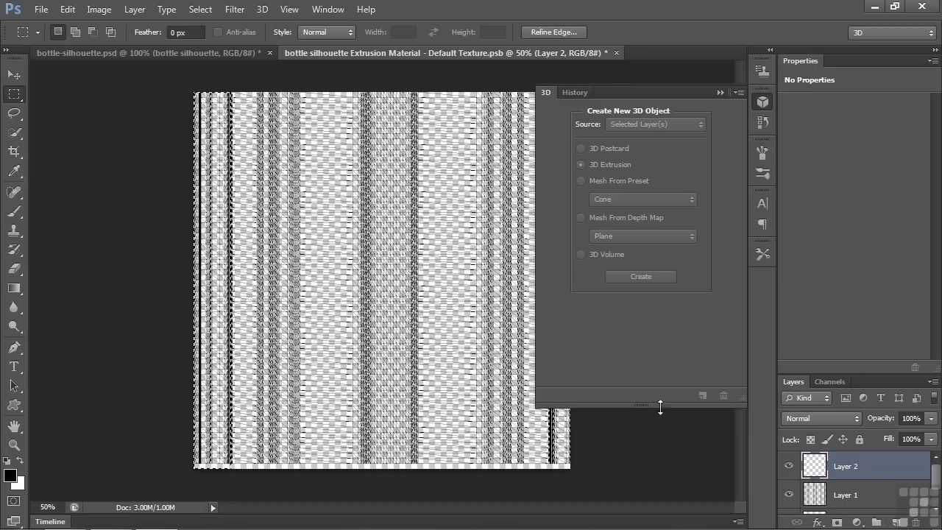
Fill the strip with purple-blue #102aee, hide wireframe Layer 1, and close the texture.
{"action": "left_click", "coordinate": [61, 12]}
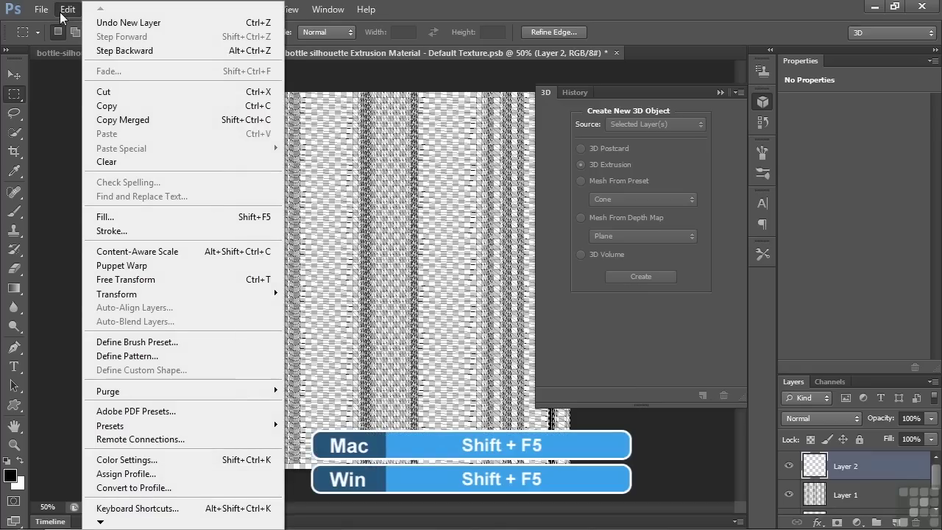
{"action": "left_click", "coordinate": [110, 217]}
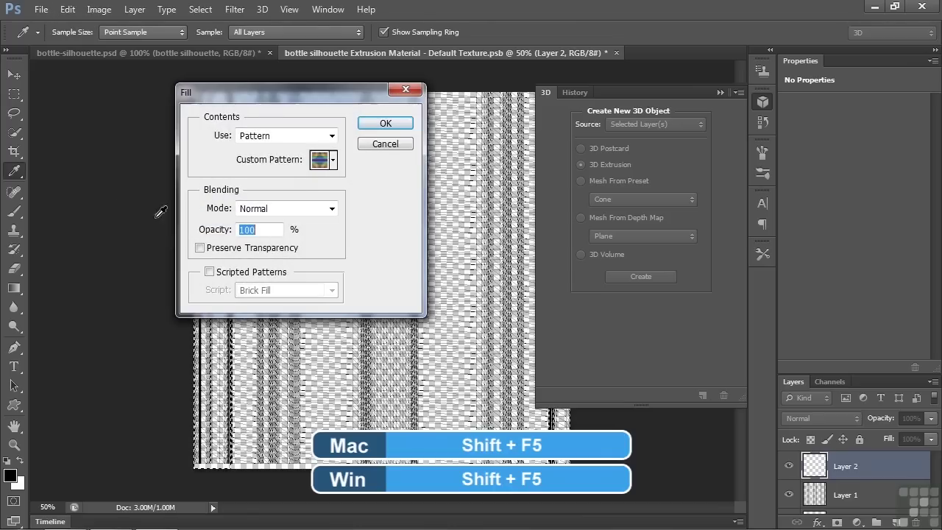
{"action": "left_click", "coordinate": [332, 135]}
{"action": "left_click", "coordinate": [271, 176]}
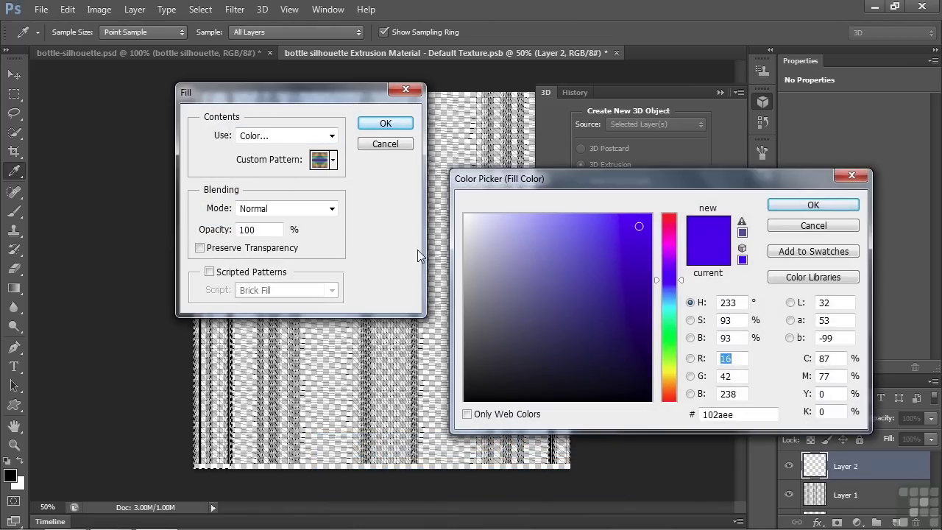
{"action": "left_click", "coordinate": [831, 204]}
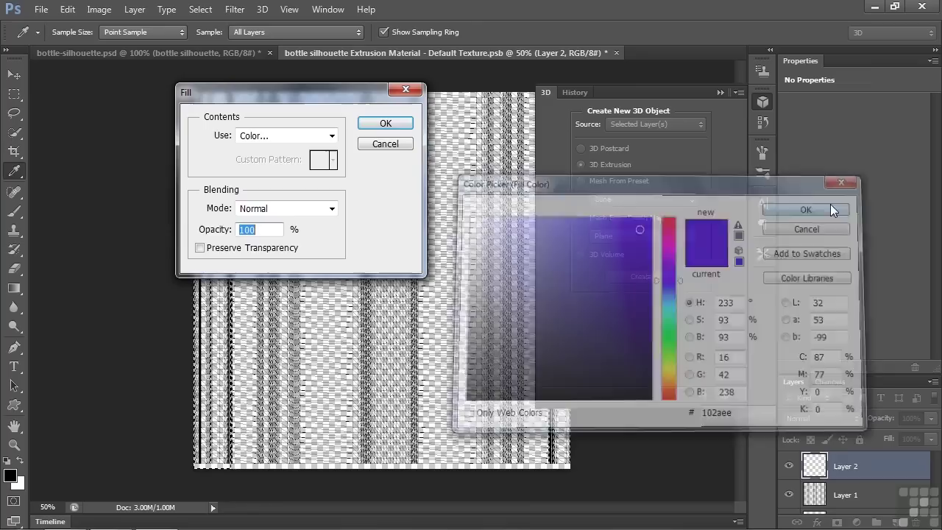
{"action": "left_click", "coordinate": [385, 123]}
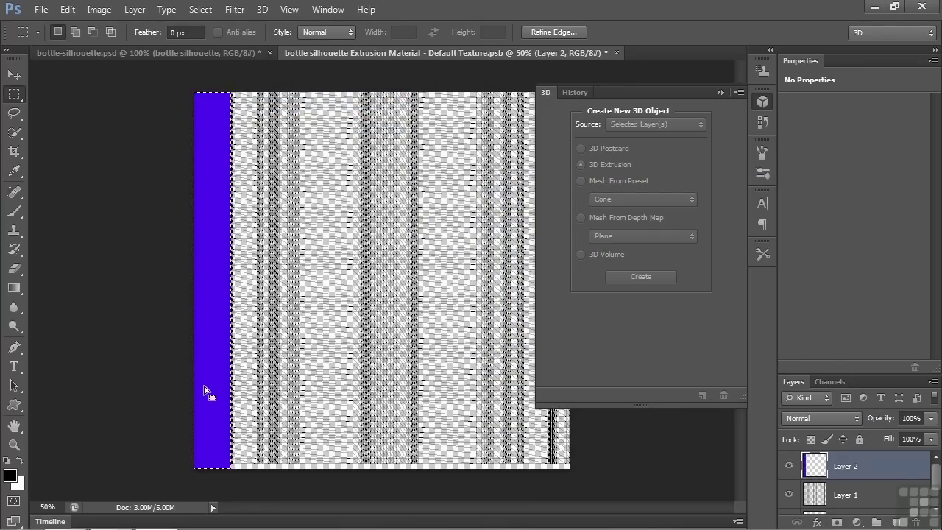
{"action": "left_click", "coordinate": [789, 498]}
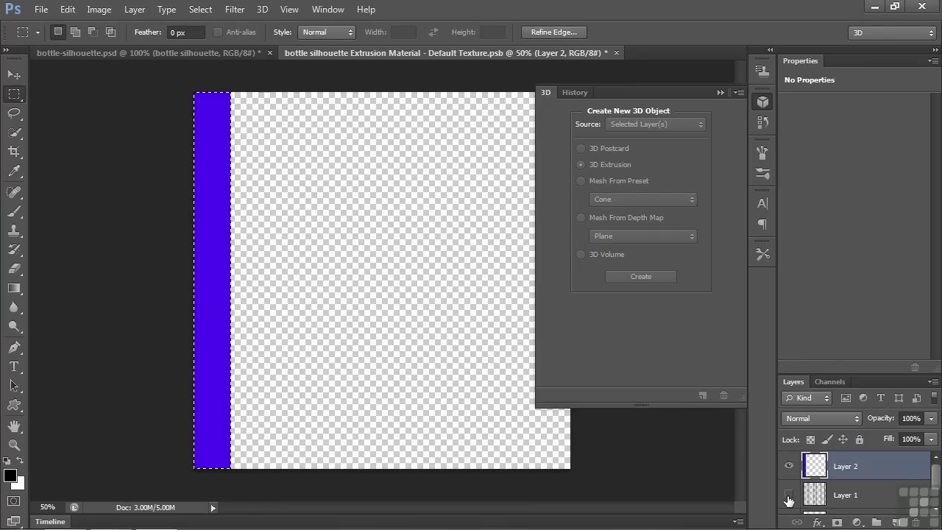
{"action": "left_click", "coordinate": [616, 53]}
Save the texture changes so the bottle's top shows the purple-blue cap.
{"action": "left_click", "coordinate": [413, 215]}
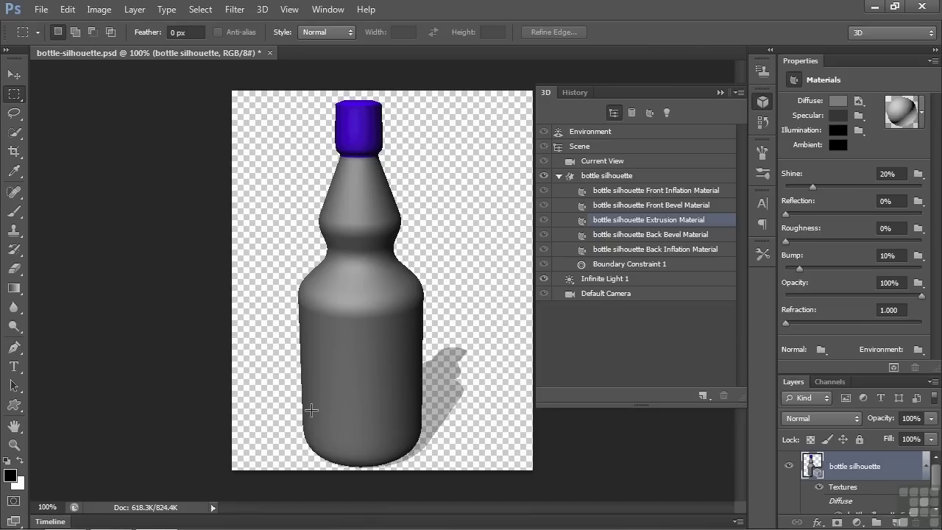
Open wood-bowl-2.jpg.
{"action": "left_click", "coordinate": [44, 8]}
{"action": "left_click", "coordinate": [61, 35]}
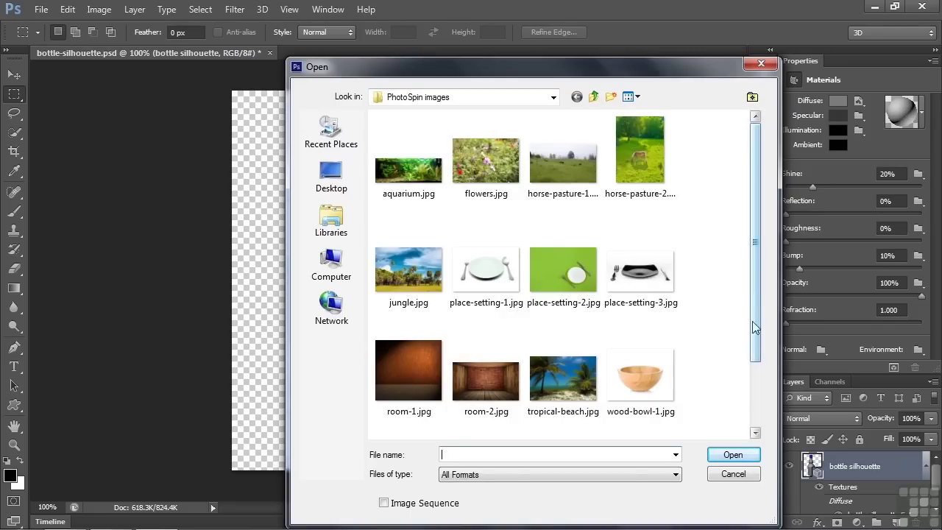
{"action": "scroll", "coordinate": [757, 316], "scroll_direction": "down", "scroll_amount": 1}
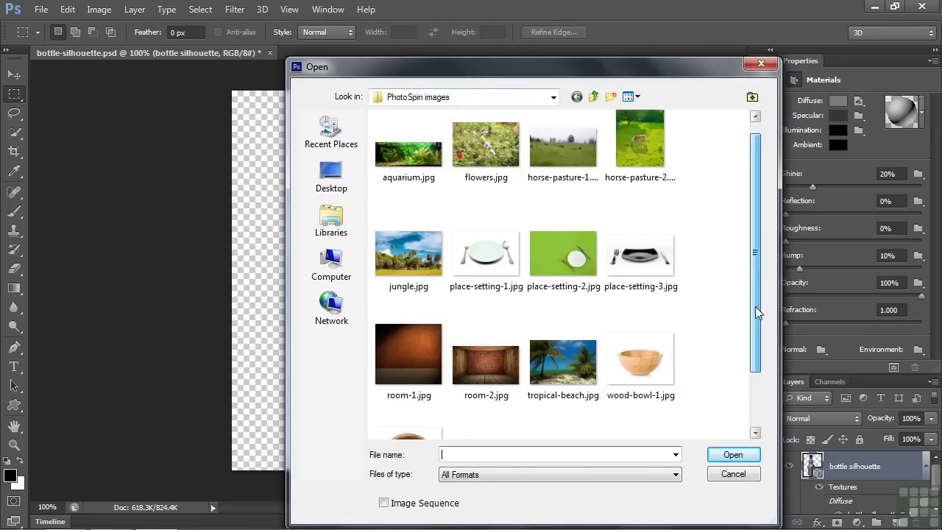
{"action": "scroll", "coordinate": [758, 313], "scroll_direction": "down", "scroll_amount": 3}
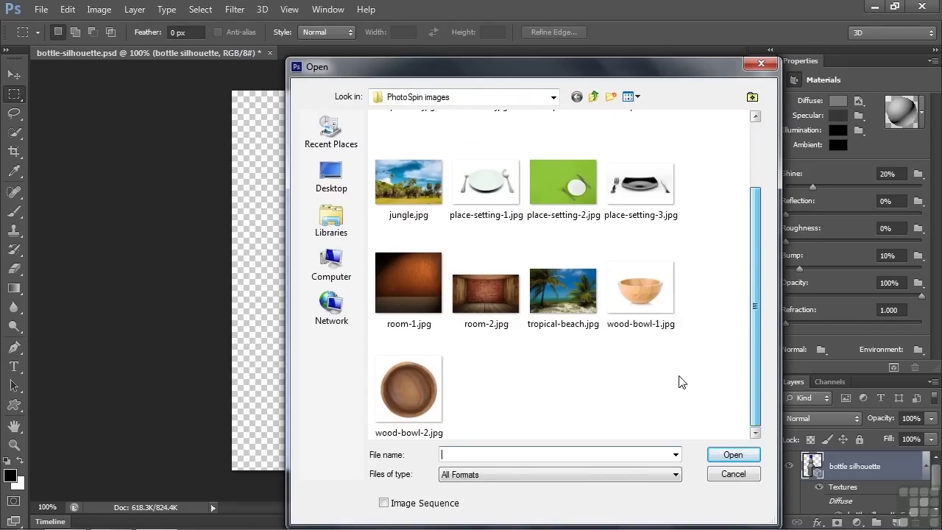
{"action": "double_click", "coordinate": [421, 391]}
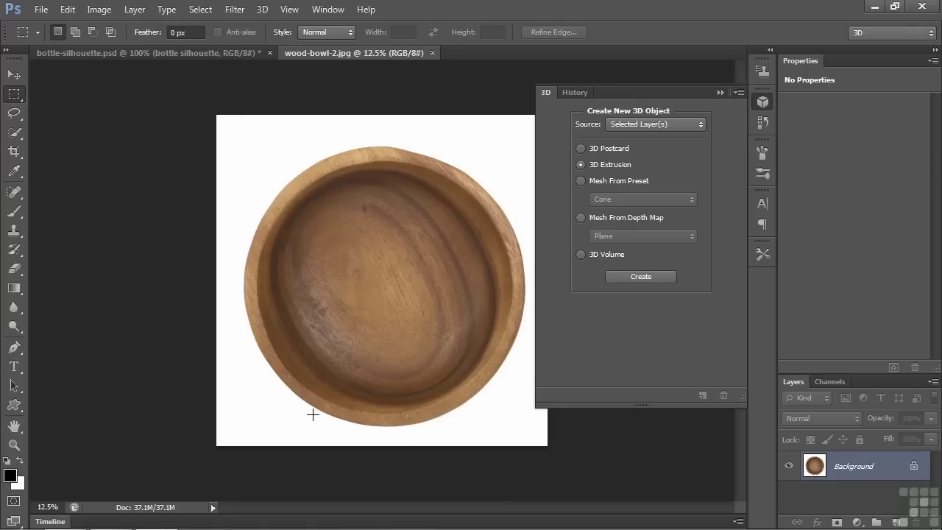
Quick-select the bowl, mask out the white background, and create a 3D extrusion.
{"action": "left_click", "coordinate": [15, 132]}
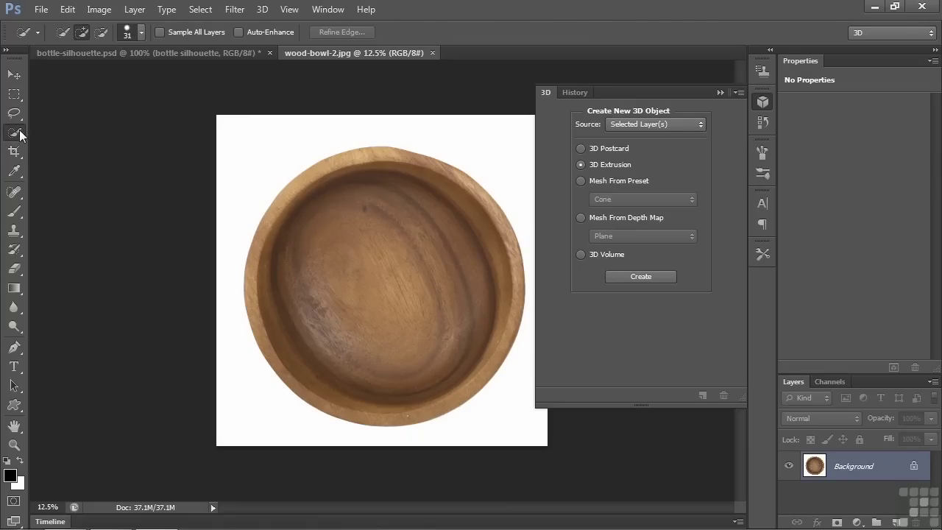
{"action": "mouse_move", "coordinate": [301, 187]}
{"action": "left_mouse_down"}
{"action": "mouse_move", "coordinate": [462, 315]}
{"action": "mouse_move", "coordinate": [471, 345]}
{"action": "mouse_move", "coordinate": [455, 380]}
{"action": "mouse_move", "coordinate": [391, 422]}
{"action": "left_mouse_up"}
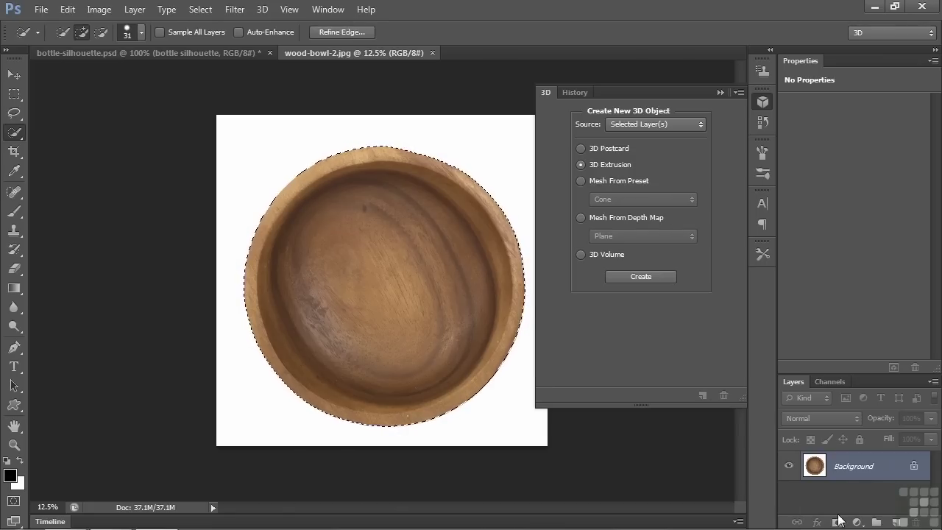
{"action": "left_click", "coordinate": [837, 521]}
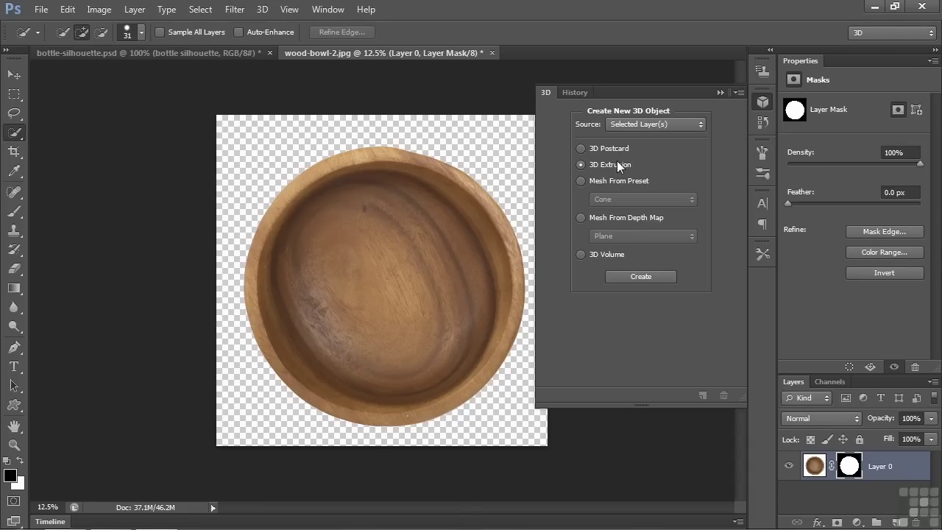
{"action": "left_click", "coordinate": [640, 278]}
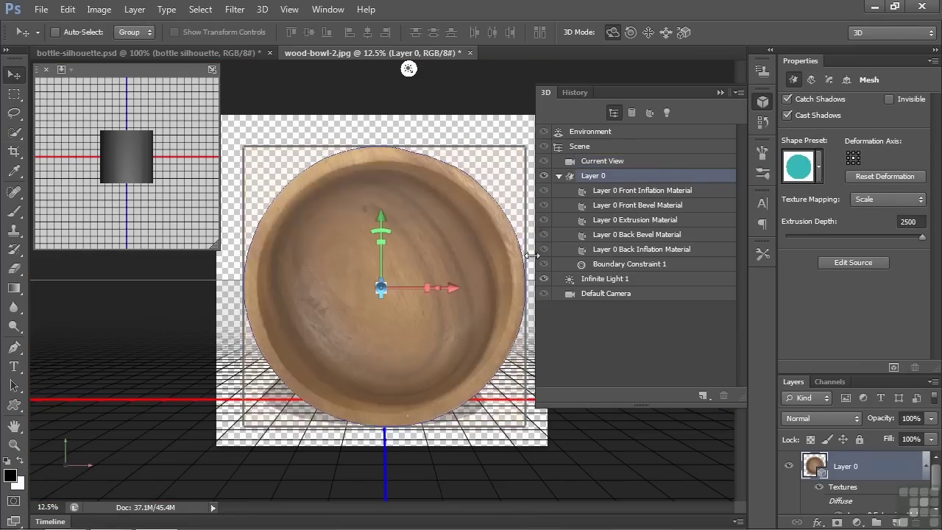
Lower the bowl's extrusion depth to 515 and taper its sides to 72%.
{"action": "left_click_drag", "start_coordinate": [534, 423], "coordinate": [474, 424]}
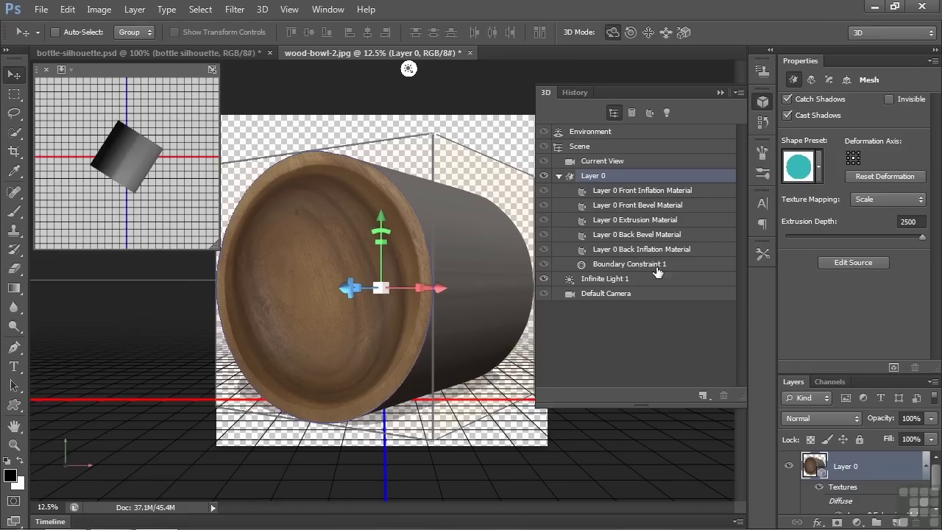
{"action": "left_click", "coordinate": [812, 82]}
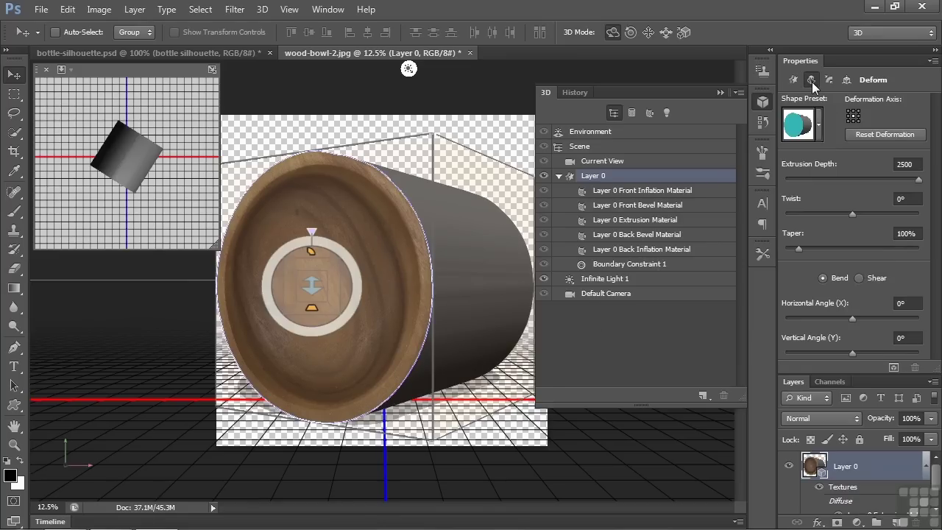
{"action": "left_click_drag", "start_coordinate": [918, 180], "coordinate": [873, 201]}
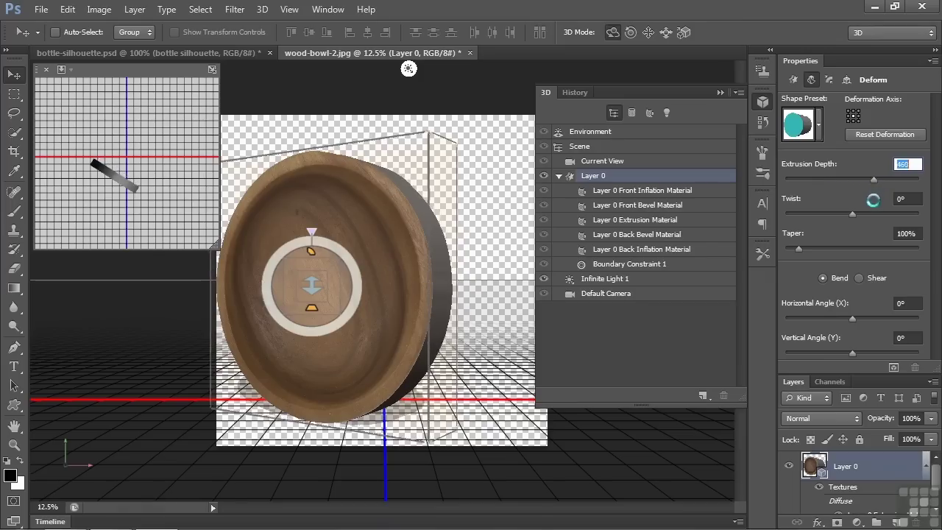
{"action": "left_click_drag", "start_coordinate": [798, 249], "coordinate": [799, 250]}
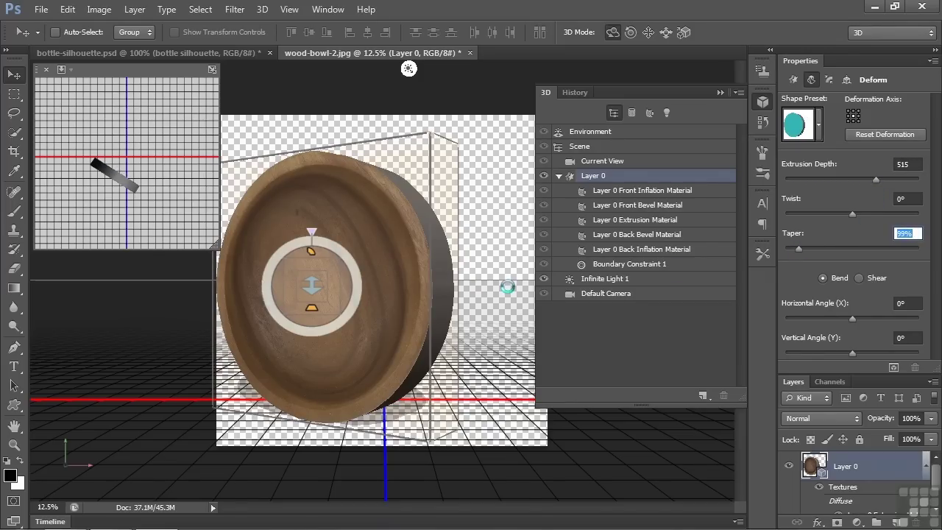
{"action": "left_click_drag", "start_coordinate": [507, 286], "coordinate": [446, 282]}
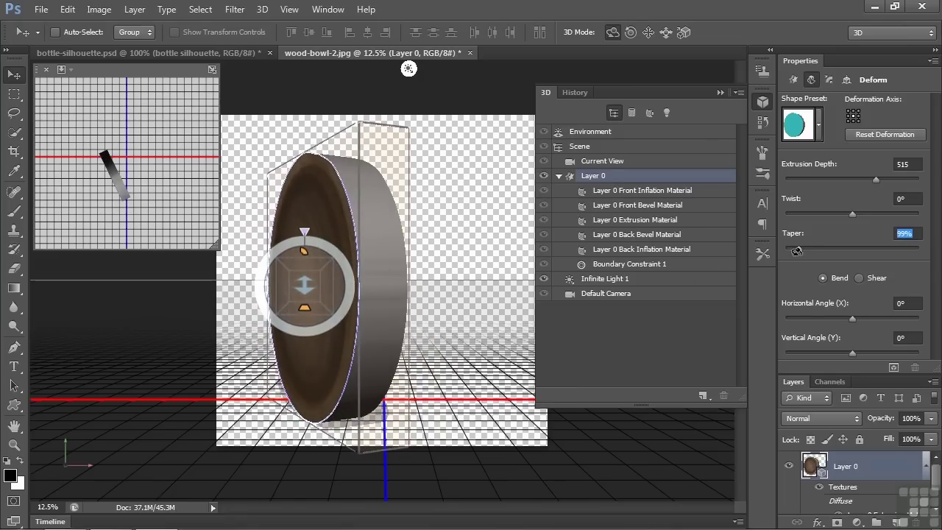
{"action": "left_click_drag", "start_coordinate": [800, 251], "coordinate": [792, 256]}
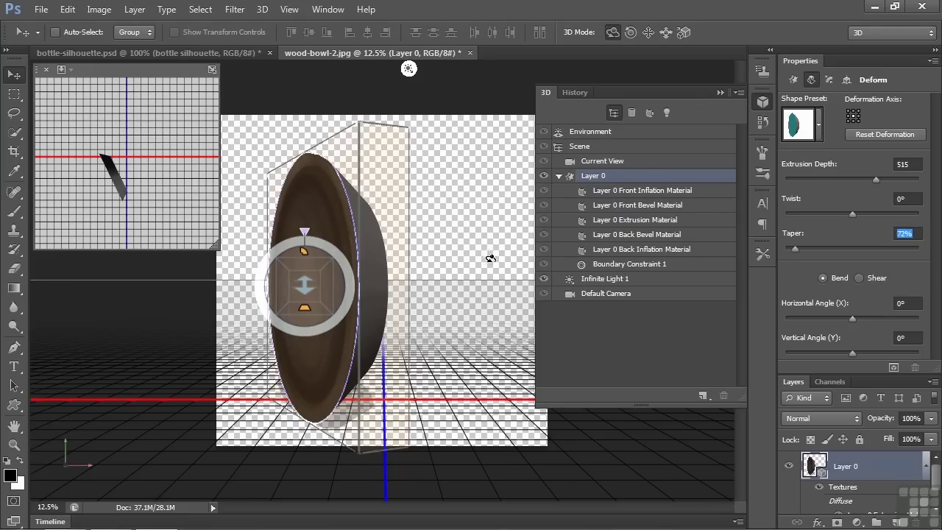
{"action": "left_click_drag", "start_coordinate": [488, 258], "coordinate": [454, 259]}
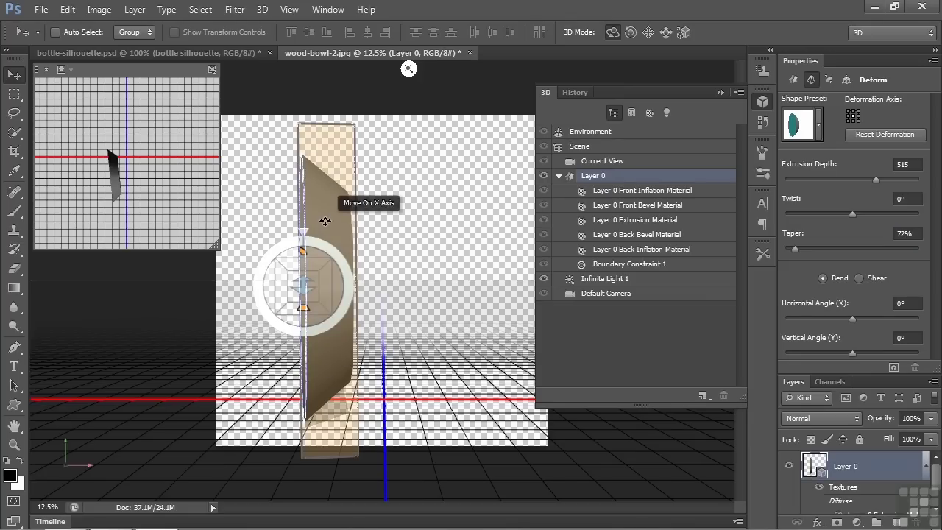
{"action": "left_click_drag", "start_coordinate": [458, 263], "coordinate": [480, 267]}
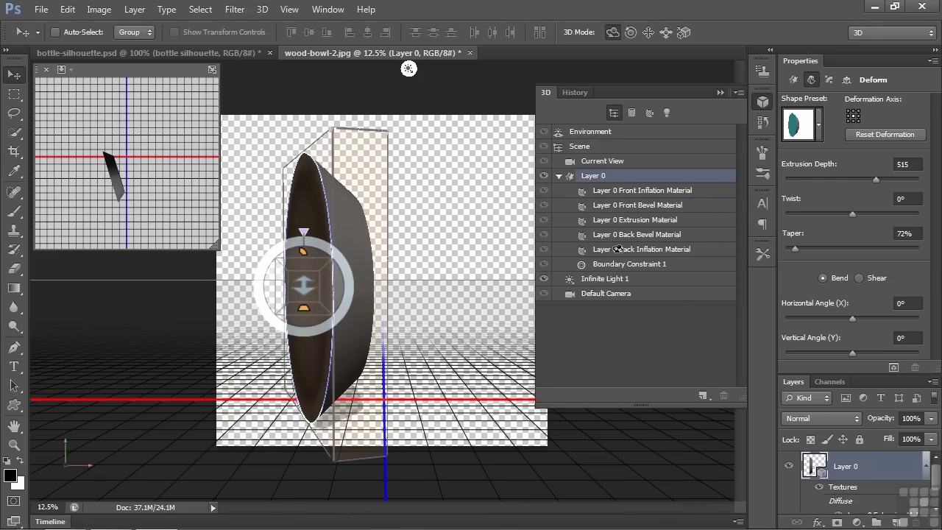
Replace the Layer 0 Extrusion Material's diffuse texture with wood-bowl-2.jpg.
{"action": "left_click", "coordinate": [659, 219]}
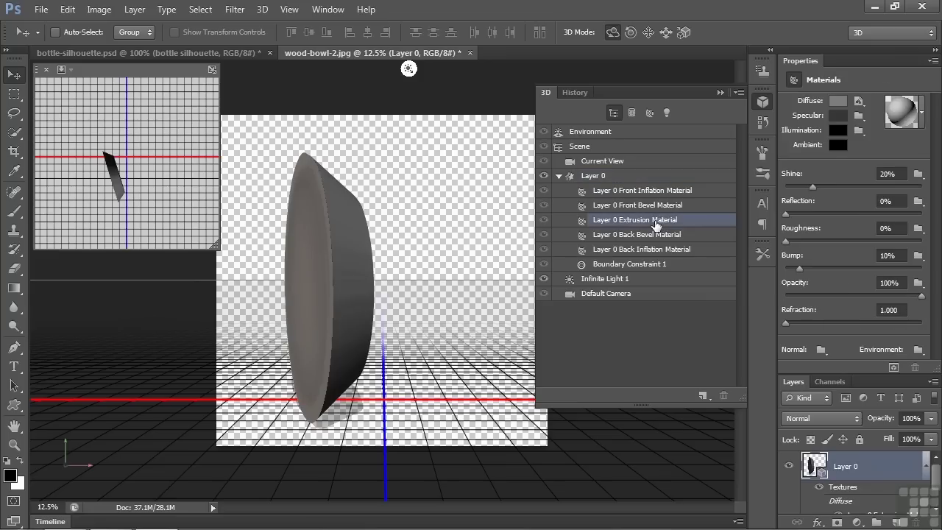
{"action": "left_click", "coordinate": [859, 100]}
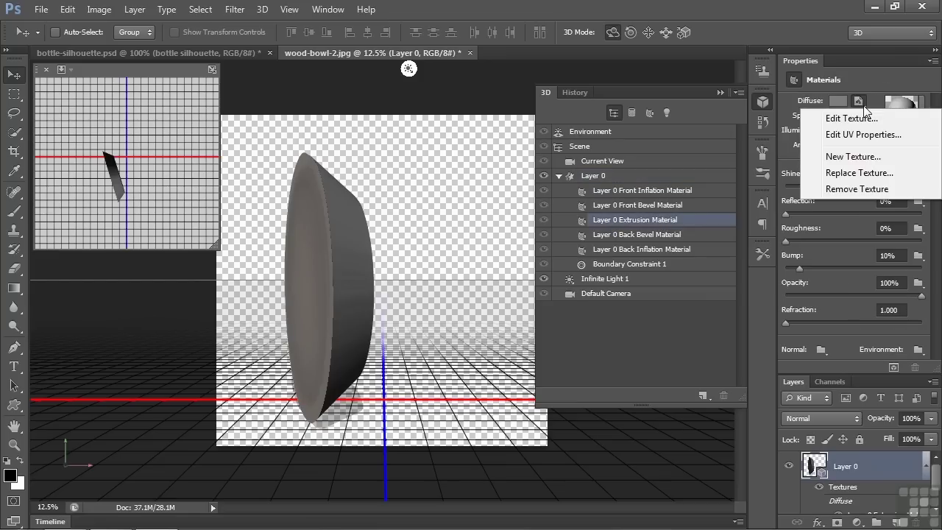
{"action": "left_click", "coordinate": [843, 174]}
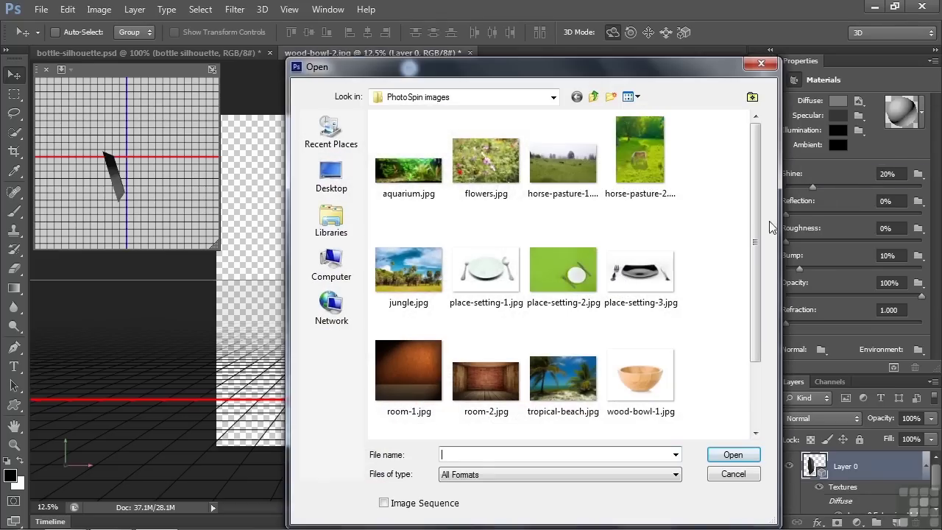
{"action": "left_click_drag", "start_coordinate": [757, 228], "coordinate": [753, 305]}
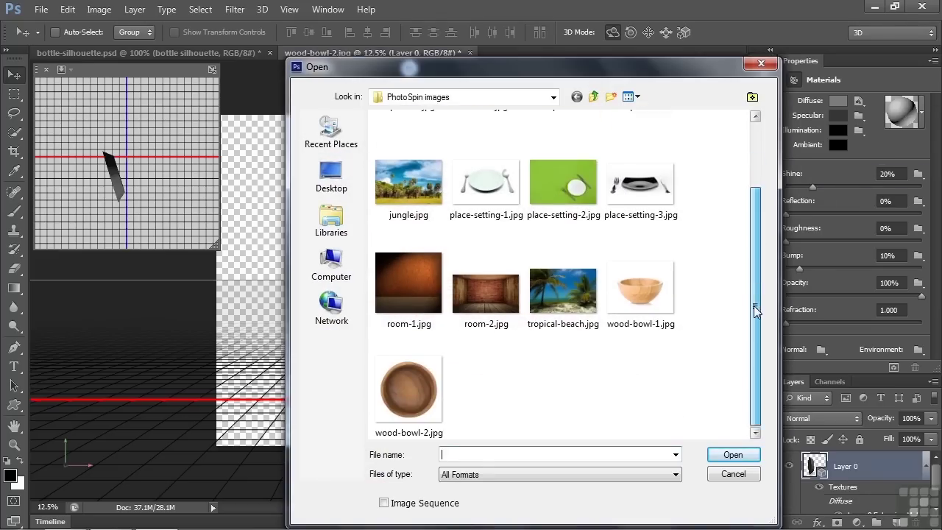
{"action": "double_click", "coordinate": [401, 392]}
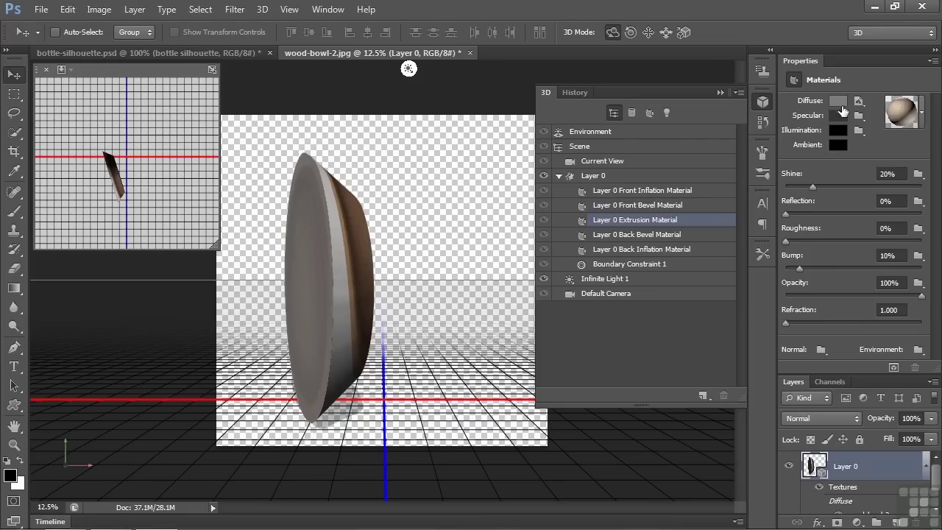
Open the bowl sides' diffuse texture, wood-bowl-2.psb, for editing.
{"action": "left_click", "coordinate": [865, 104]}
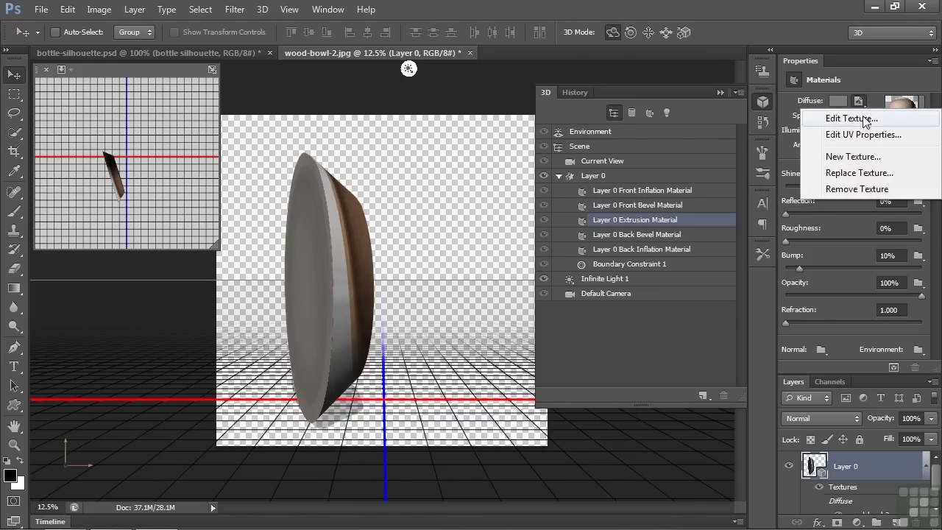
{"action": "left_click", "coordinate": [862, 120]}
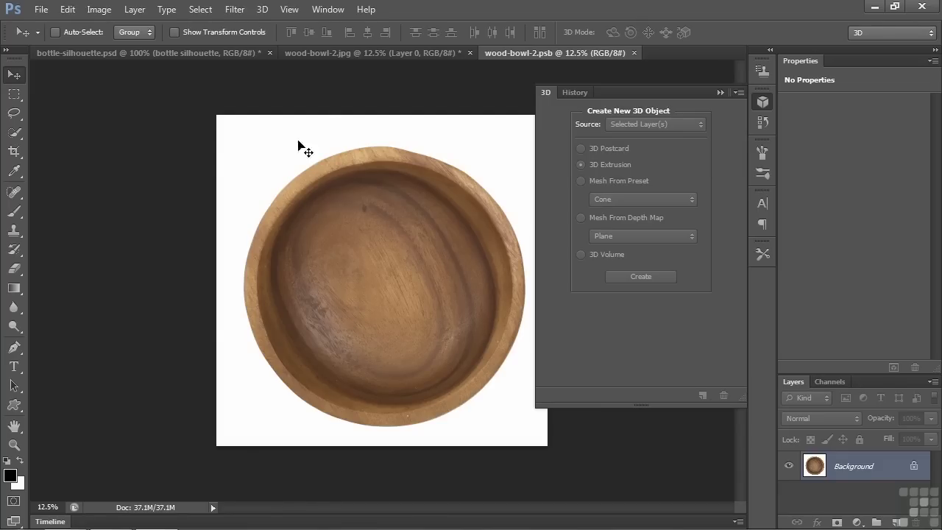
{"action": "left_click", "coordinate": [232, 10]}
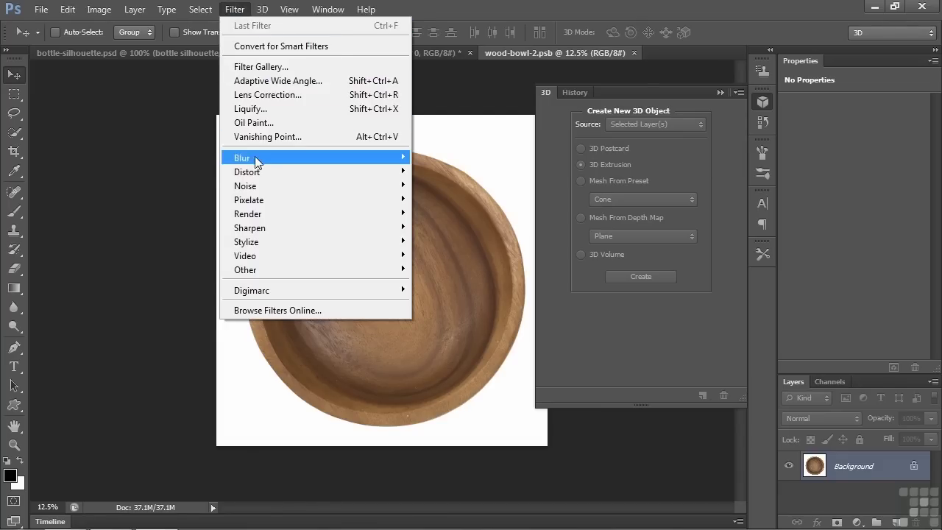
{"action": "mouse_move", "coordinate": [262, 174]}
Apply Polar Coordinates set to Polar to Rectangular, unrolling the bowl into a flat wood band.
{"action": "left_click", "coordinate": [431, 199]}
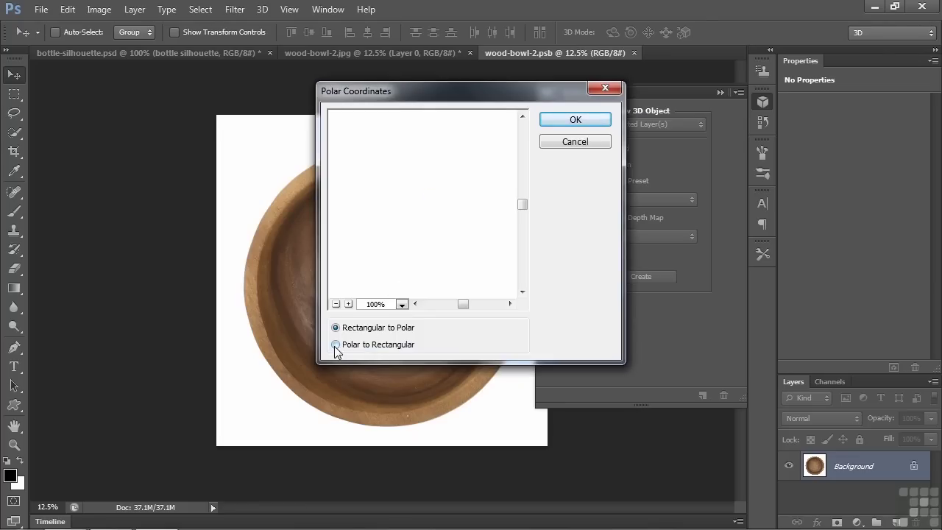
{"action": "left_click", "coordinate": [336, 346]}
{"action": "left_click", "coordinate": [401, 304]}
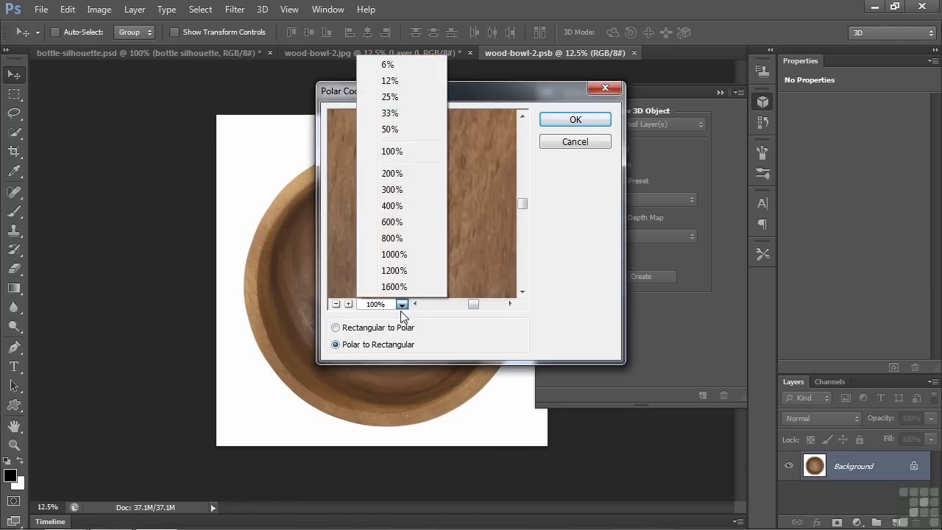
{"action": "left_click", "coordinate": [390, 80]}
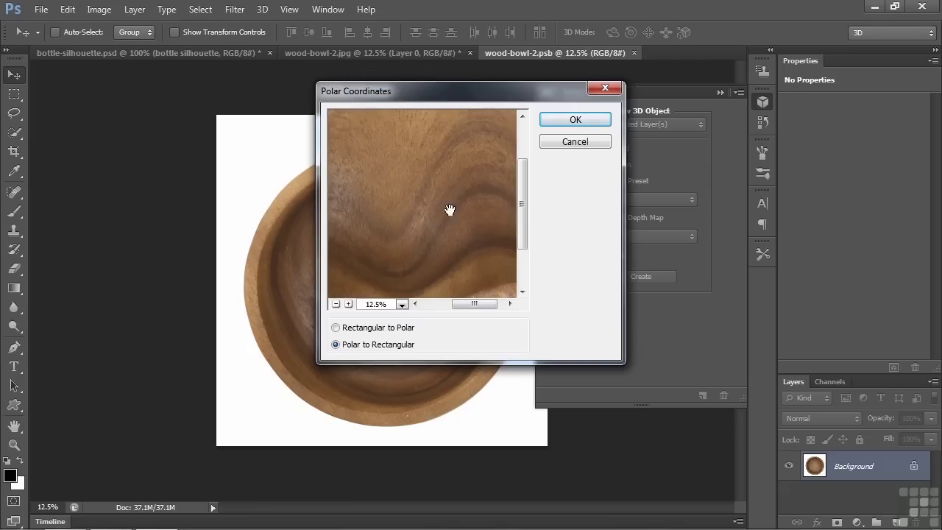
{"action": "left_click", "coordinate": [336, 304]}
{"action": "left_click", "coordinate": [336, 304]}
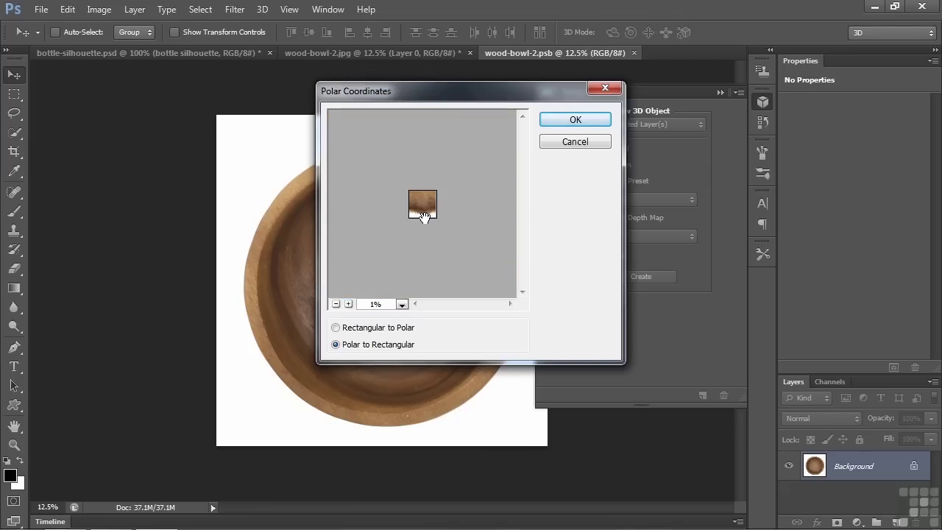
{"action": "left_click", "coordinate": [348, 304]}
{"action": "left_click", "coordinate": [348, 304]}
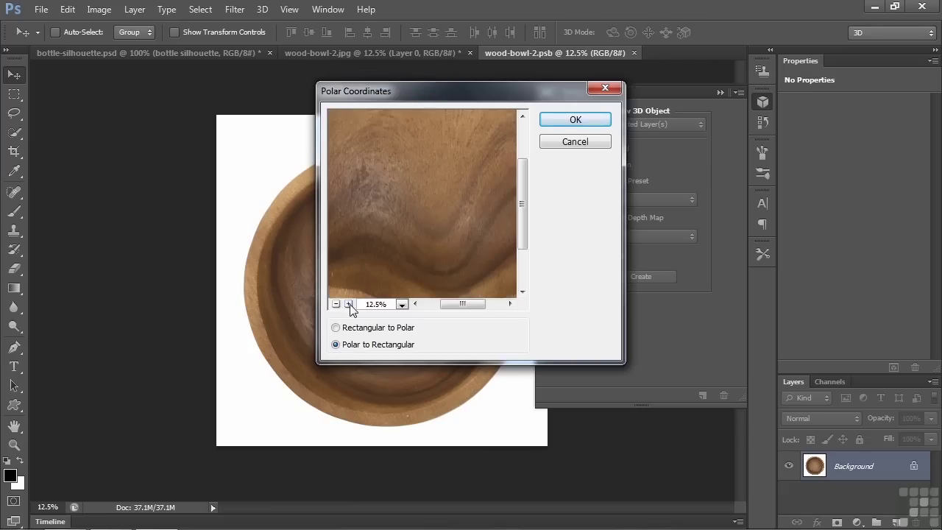
{"action": "left_click", "coordinate": [577, 123]}
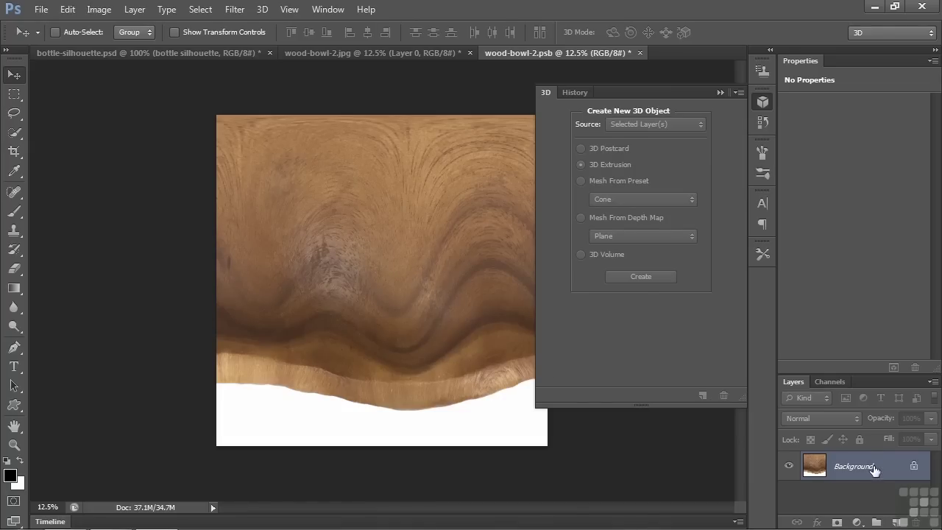
Convert Background to Layer 0, scale the wood texture to fill the canvas, and save wood-bowl-2.psb.
{"action": "double_click", "coordinate": [853, 466]}
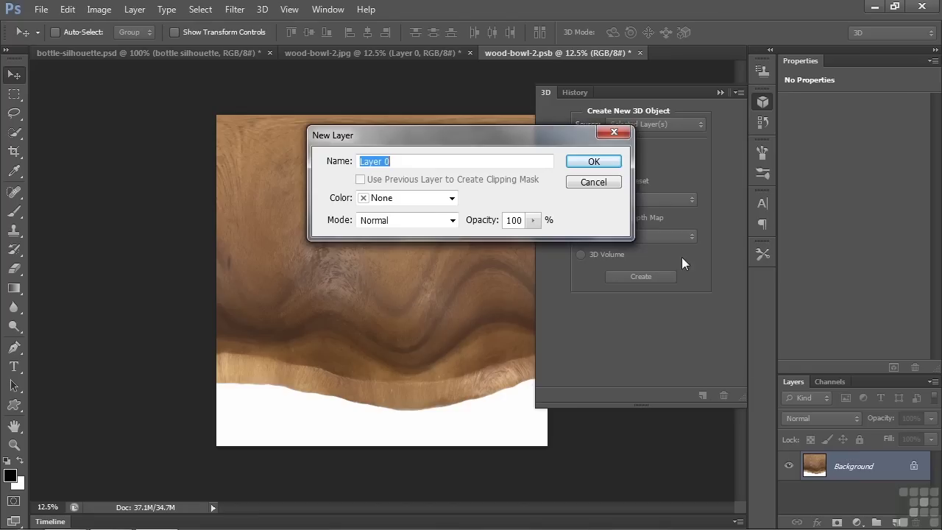
{"action": "left_click", "coordinate": [611, 169]}
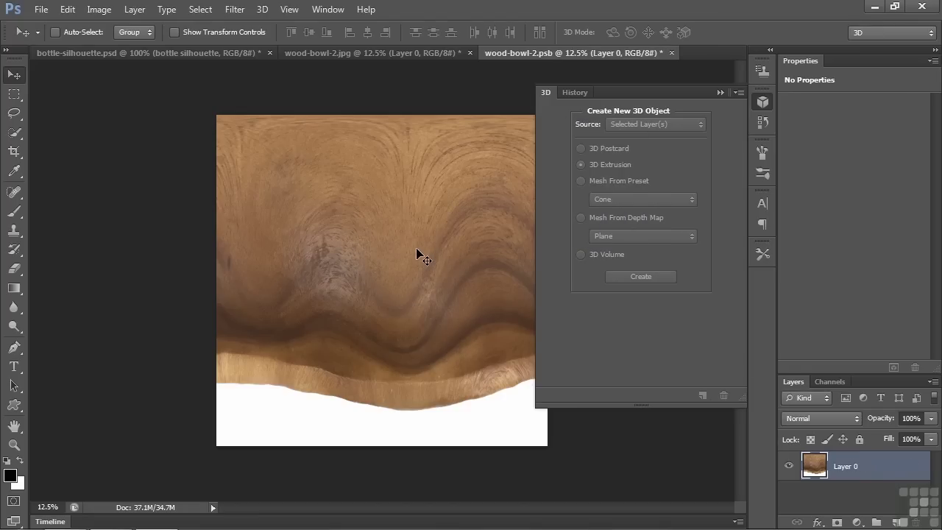
{"action": "key", "text": "ctrl+t"}
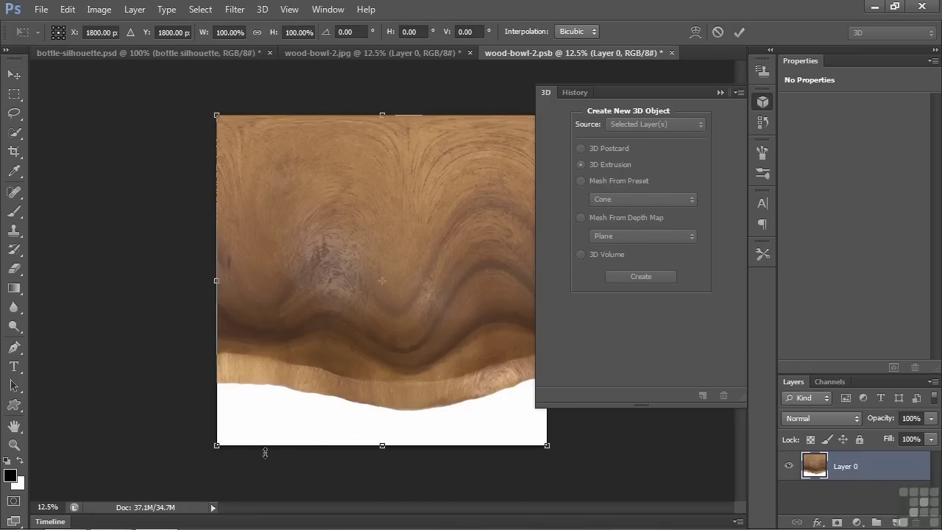
{"action": "left_click_drag", "start_coordinate": [217, 446], "coordinate": [7, 524]}
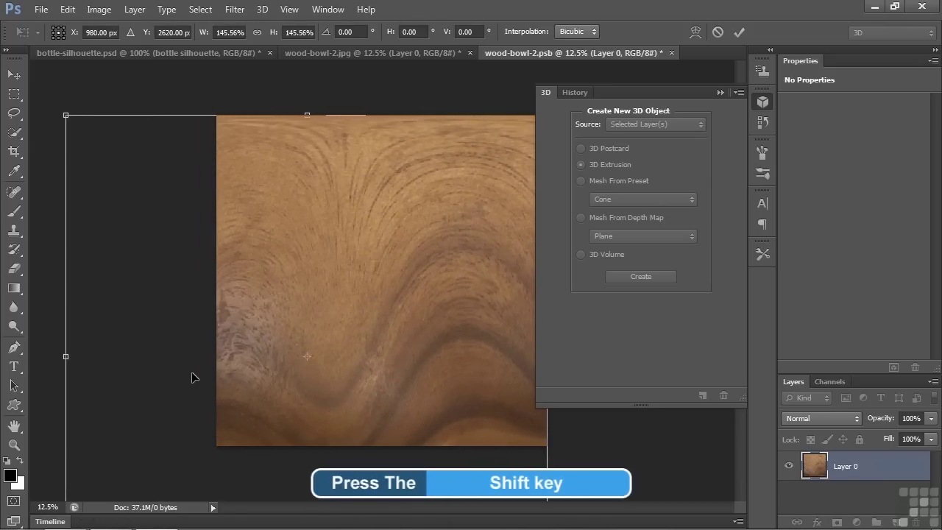
{"action": "key", "text": "Return"}
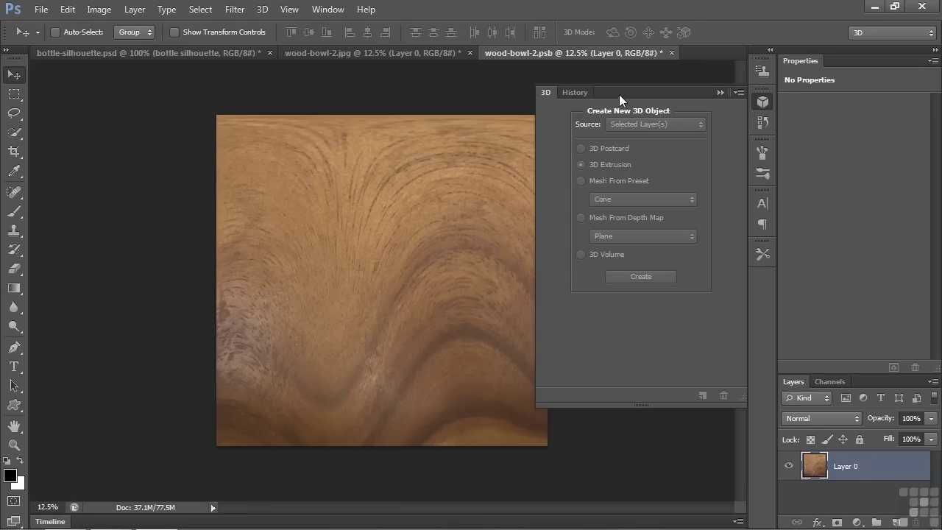
{"action": "left_click", "coordinate": [671, 52]}
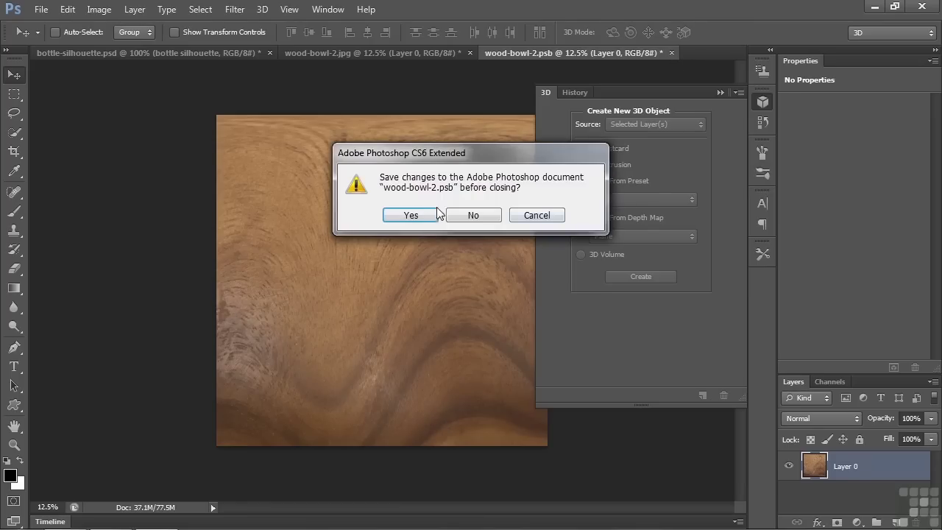
{"action": "left_click", "coordinate": [411, 215]}
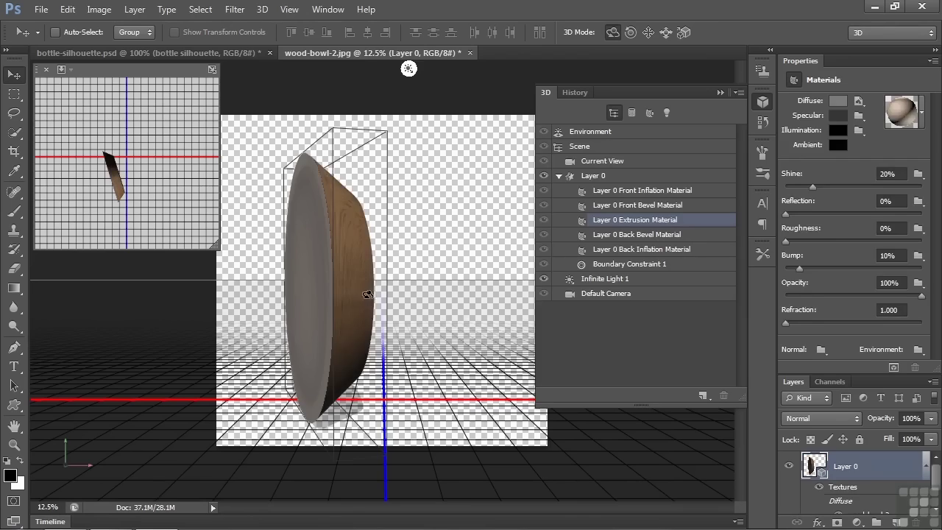
Rotate the wooden bowl mesh and orbit the view so the bowl's opening tilts upward.
{"action": "left_click", "coordinate": [401, 294]}
{"action": "left_click_drag", "start_coordinate": [364, 295], "coordinate": [529, 261]}
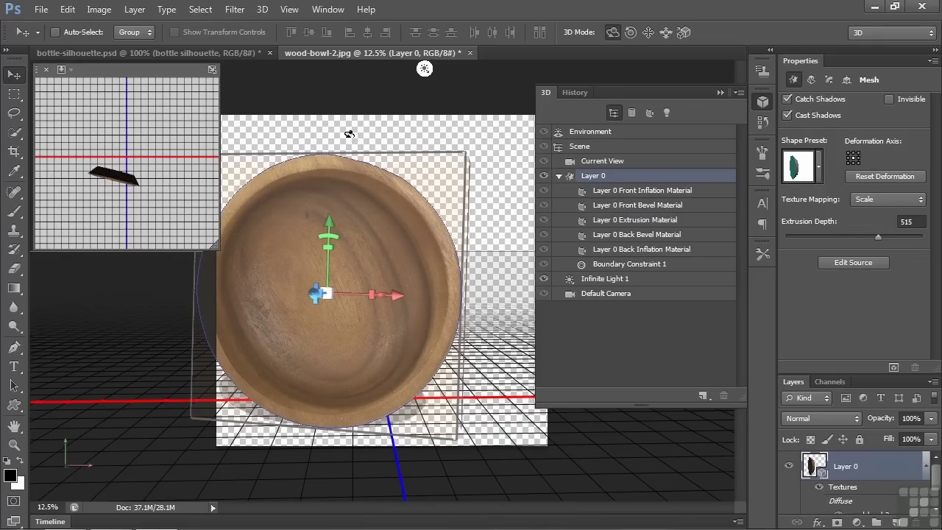
{"action": "left_click_drag", "start_coordinate": [352, 101], "coordinate": [397, 159]}
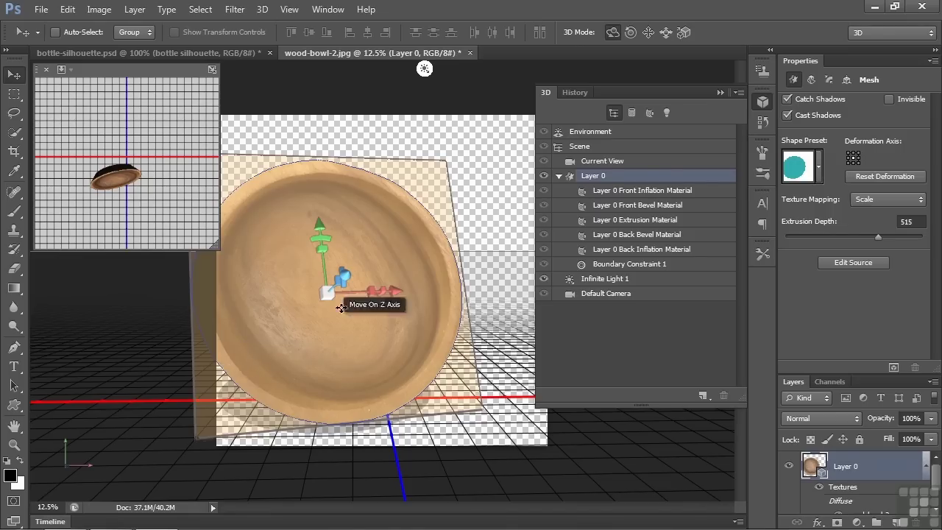
{"action": "left_click_drag", "start_coordinate": [421, 150], "coordinate": [419, 155]}
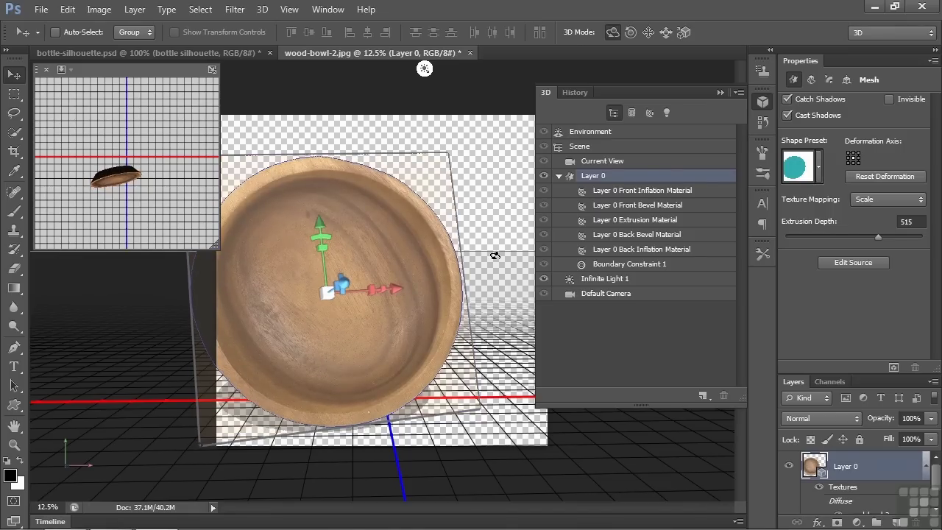
{"action": "mouse_move", "coordinate": [484, 274]}
{"action": "left_mouse_down"}
{"action": "mouse_move", "coordinate": [496, 271]}
{"action": "mouse_move", "coordinate": [498, 280]}
{"action": "left_mouse_up"}
{"action": "left_click", "coordinate": [346, 295]}
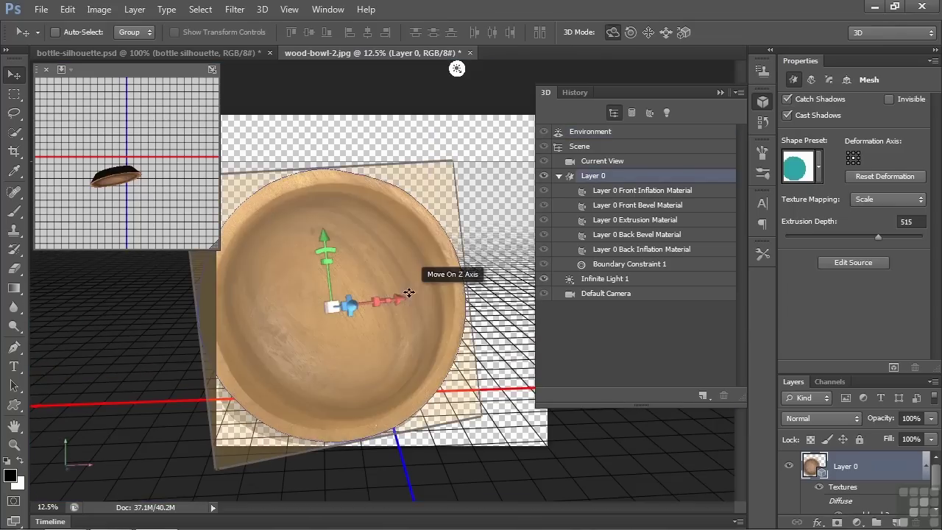
Shift the bowl right and give its front cap a -40° bevel with 26% width.
{"action": "left_click_drag", "start_coordinate": [407, 295], "coordinate": [436, 294]}
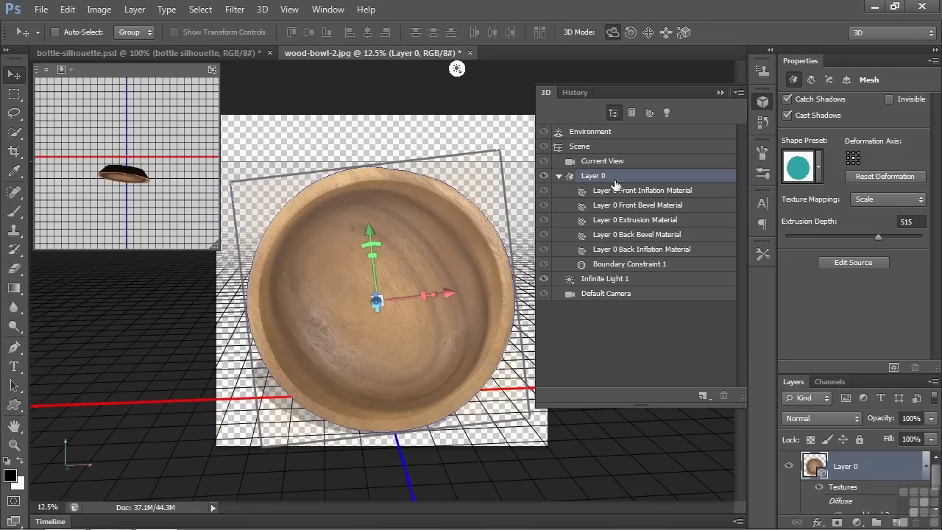
{"action": "left_click", "coordinate": [829, 79]}
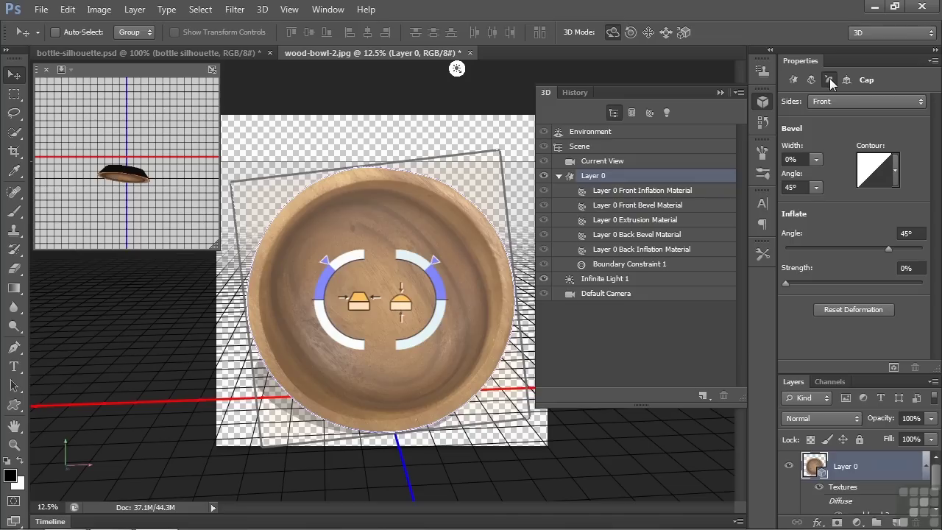
{"action": "left_click", "coordinate": [815, 188]}
{"action": "left_click_drag", "start_coordinate": [841, 204], "coordinate": [804, 210]}
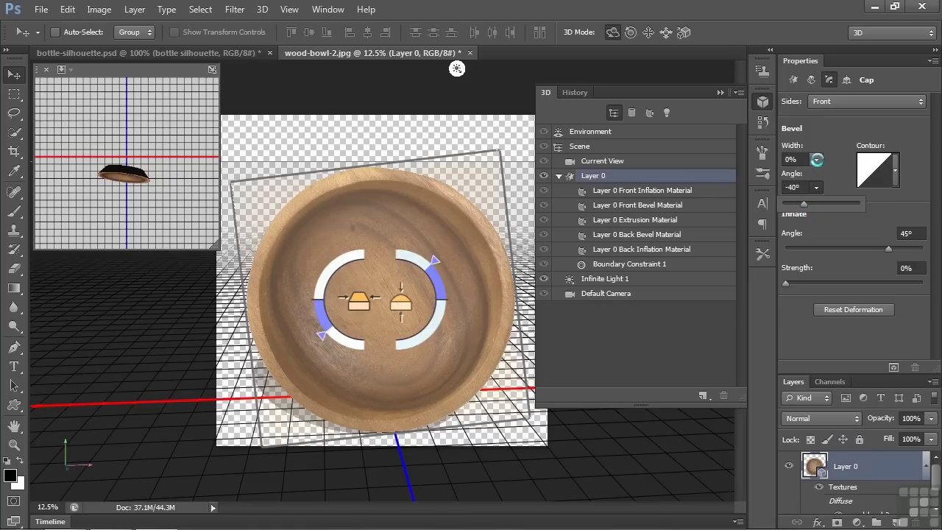
{"action": "left_click_drag", "start_coordinate": [817, 159], "coordinate": [840, 190]}
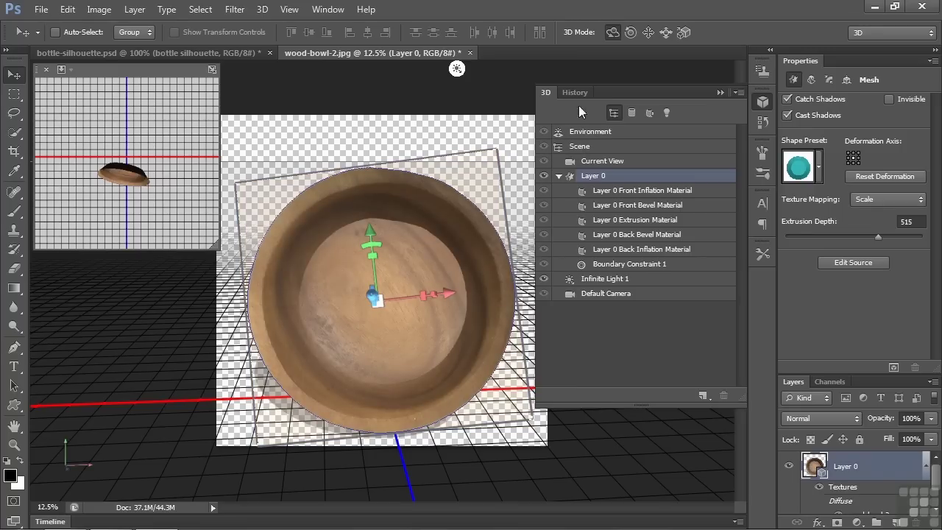
Revert the bevel edits by returning to an earlier History state.
{"action": "left_click", "coordinate": [576, 92]}
{"action": "left_click", "coordinate": [606, 330]}
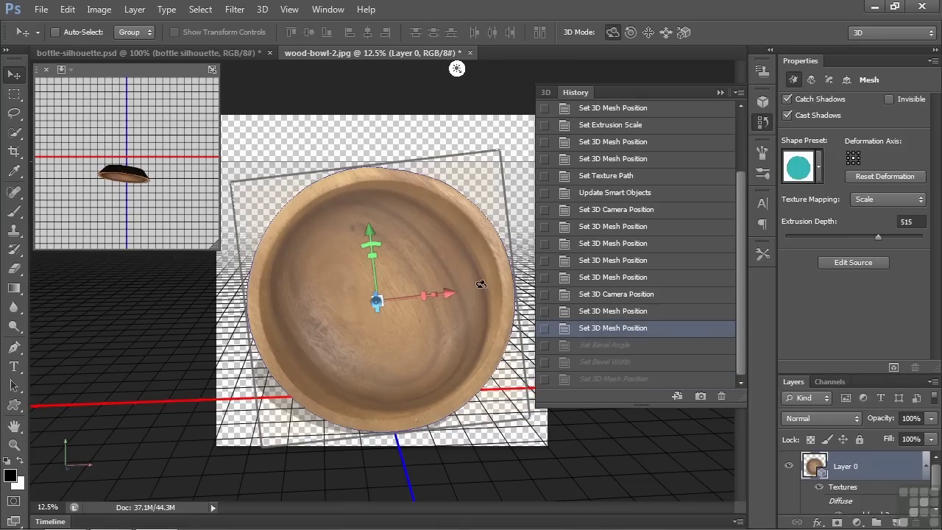
{"action": "left_click", "coordinate": [548, 89]}
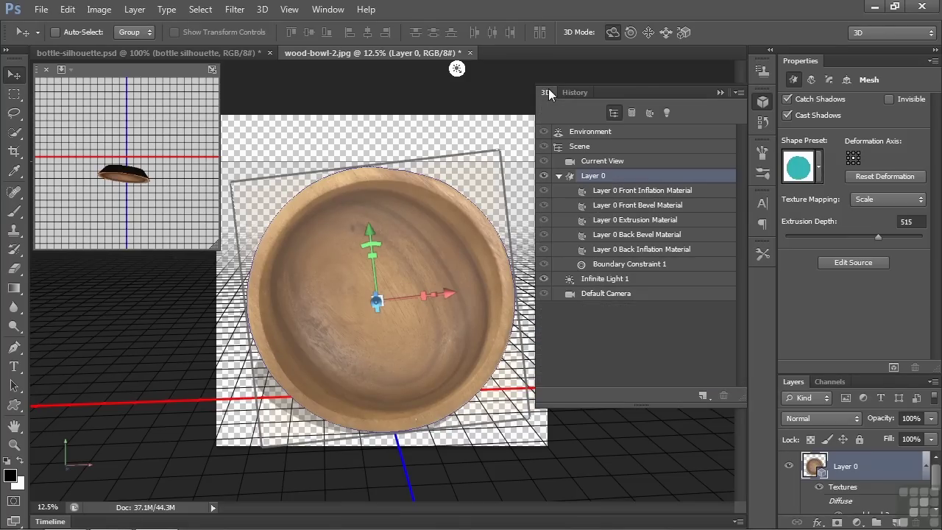
Draw an elliptical selection on the bowl's inner rim and add Internal Constraint 2 from it.
{"action": "left_click", "coordinate": [18, 98]}
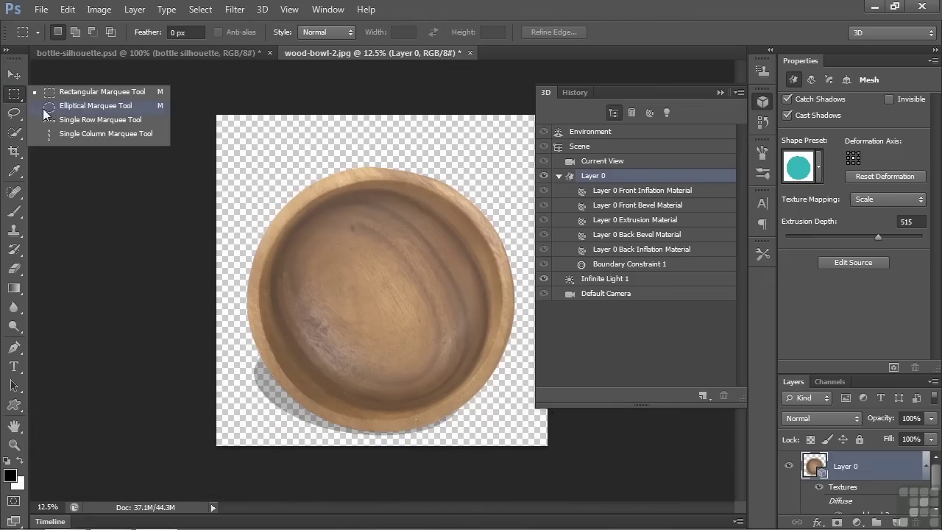
{"action": "left_click", "coordinate": [44, 108]}
{"action": "left_click_drag", "start_coordinate": [270, 187], "coordinate": [496, 413]}
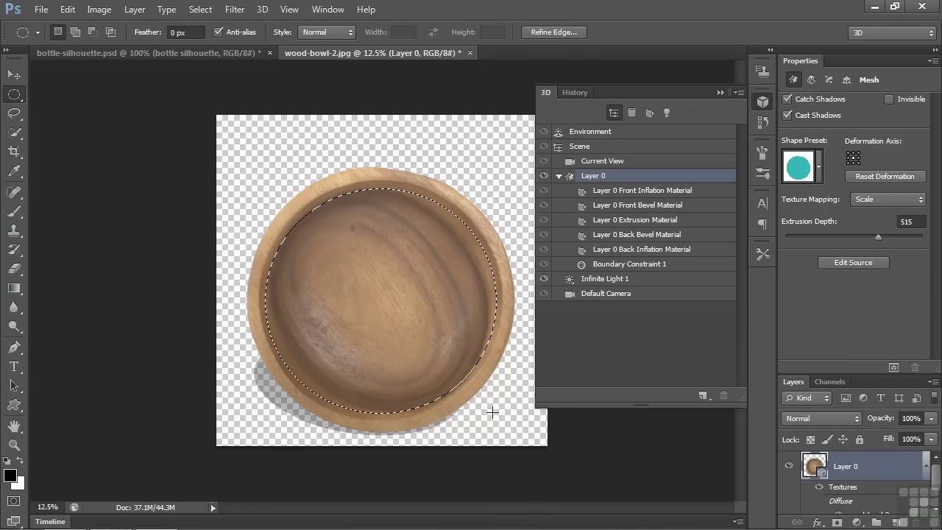
{"action": "left_click", "coordinate": [262, 9]}
{"action": "mouse_move", "coordinate": [304, 126]}
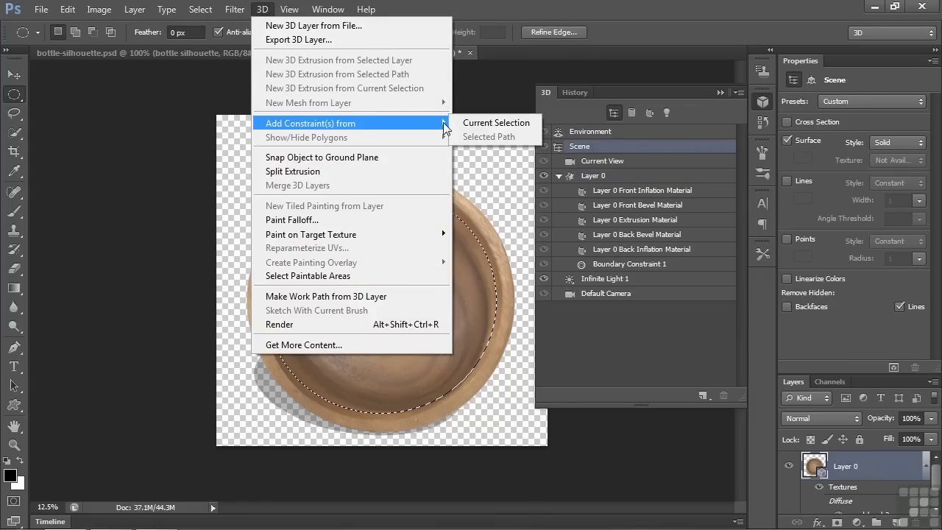
{"action": "left_click", "coordinate": [469, 124]}
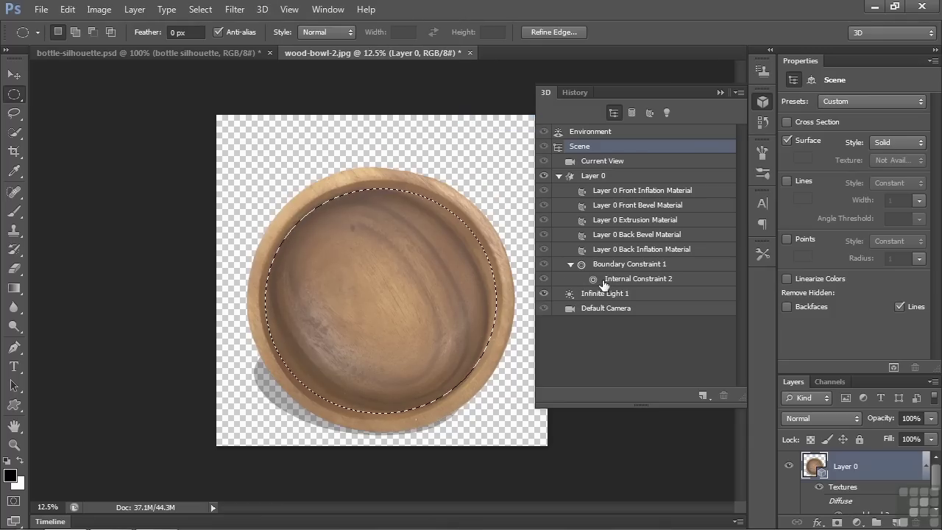
{"action": "left_click", "coordinate": [643, 281]}
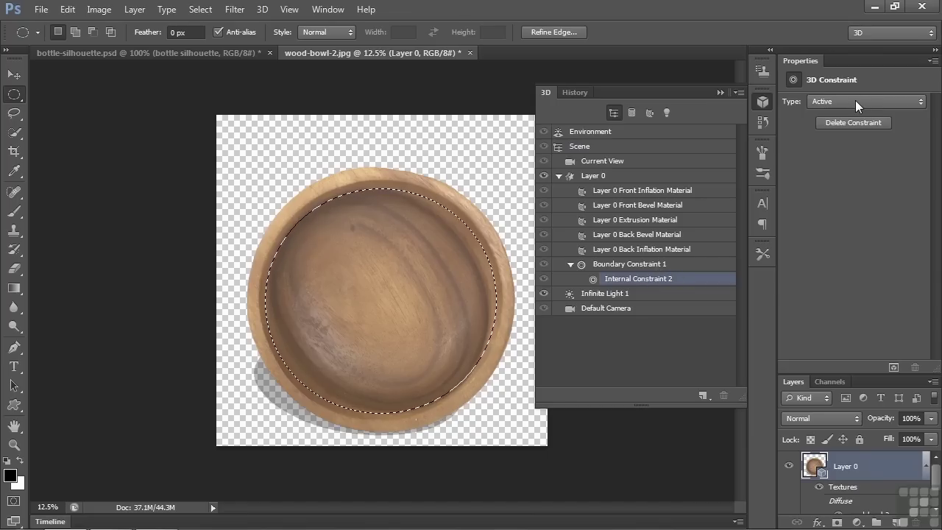
Deselect the ellipse, then set the Cap Bevel Angle to -43° and Bevel Width to 8%.
{"action": "left_click", "coordinate": [597, 178]}
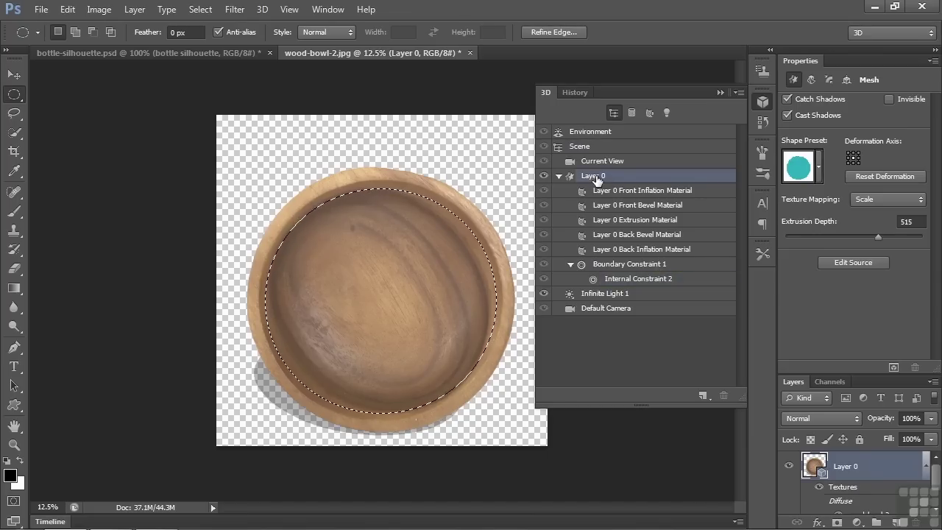
{"action": "key", "text": "ctrl+d"}
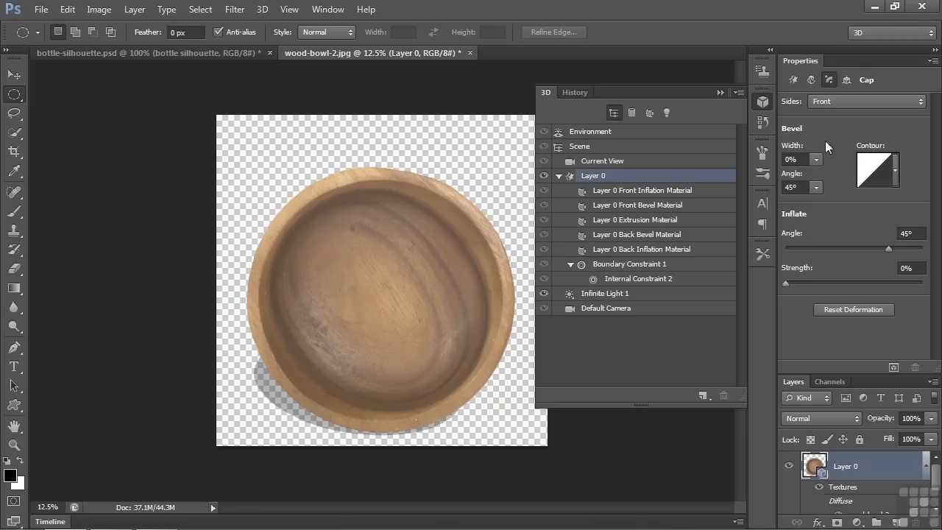
{"action": "left_click", "coordinate": [816, 186]}
{"action": "left_click_drag", "start_coordinate": [823, 203], "coordinate": [803, 210]}
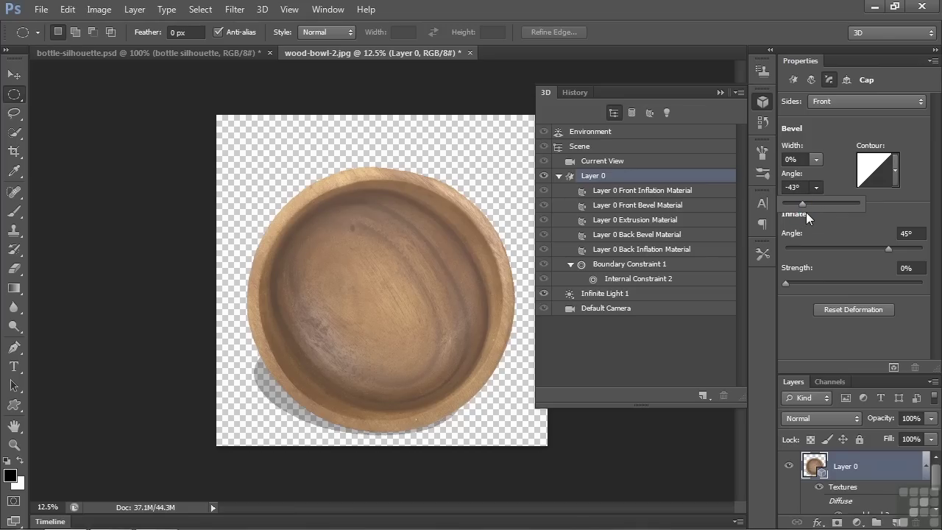
{"action": "left_click", "coordinate": [816, 159]}
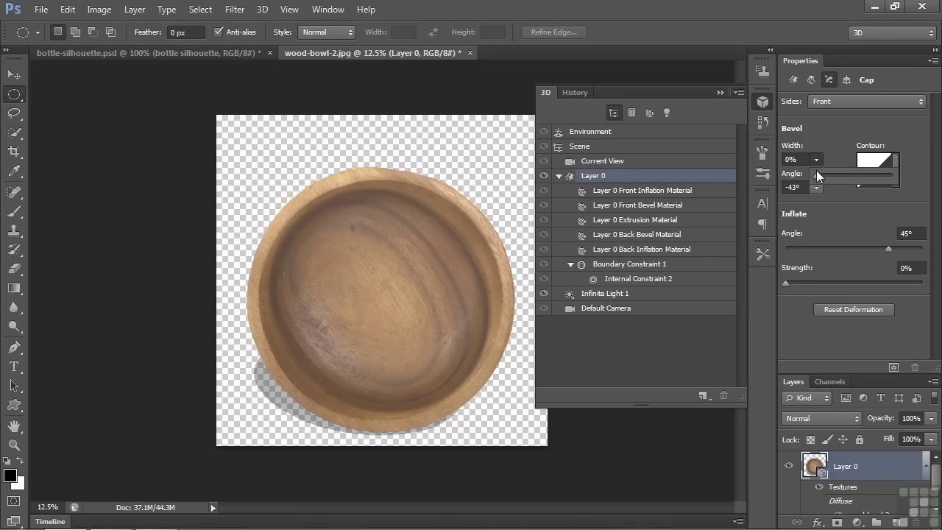
{"action": "left_click_drag", "start_coordinate": [817, 175], "coordinate": [822, 175]}
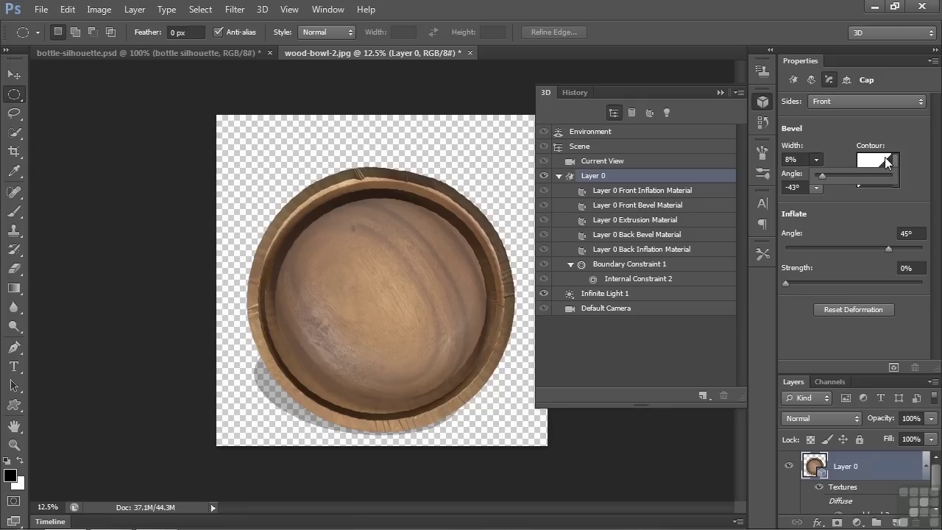
Replace the linear bevel contour with a custom three-point curve that starts shallow and steepens.
{"action": "left_click", "coordinate": [885, 157]}
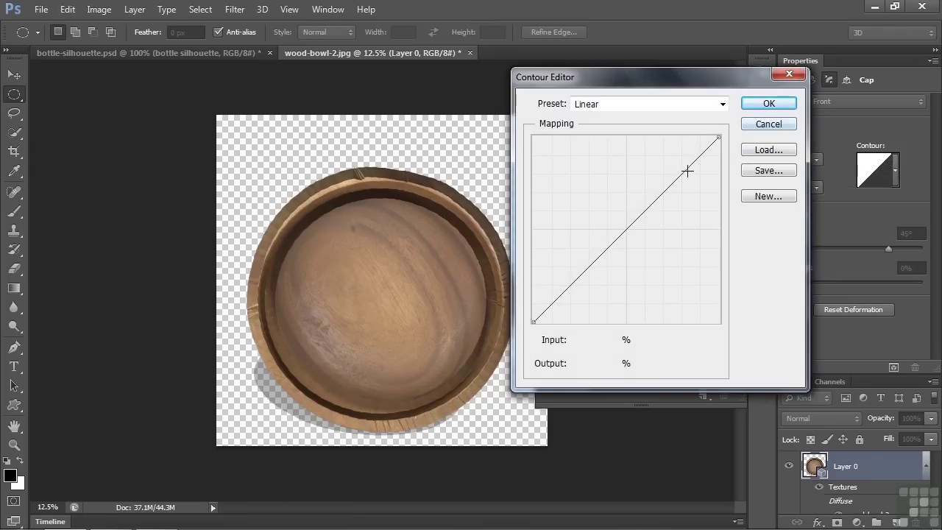
{"action": "left_click", "coordinate": [685, 172]}
{"action": "left_click", "coordinate": [637, 226]}
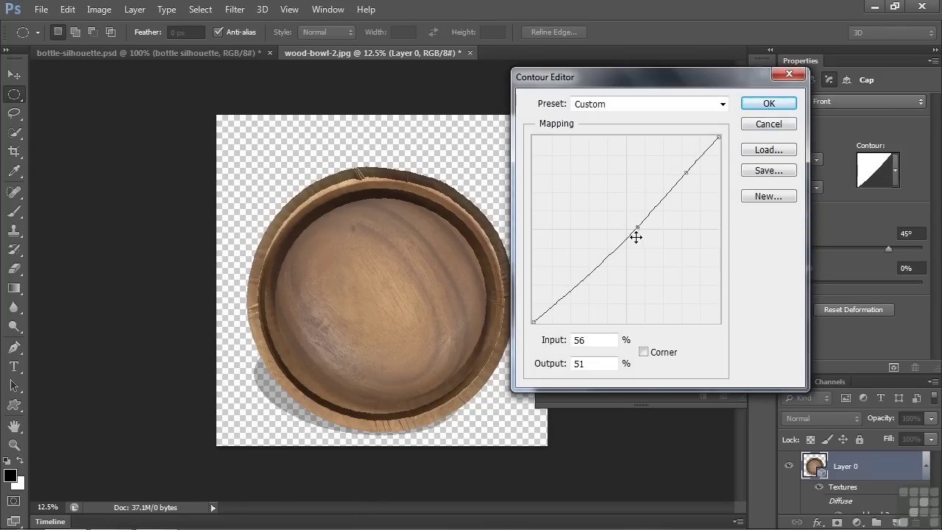
{"action": "left_click", "coordinate": [571, 292]}
{"action": "left_click_drag", "start_coordinate": [686, 172], "coordinate": [691, 178]}
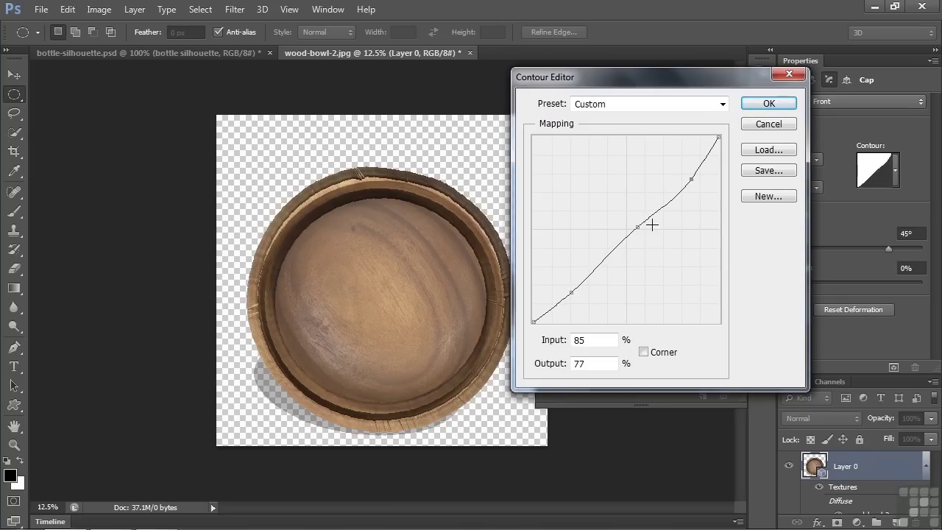
{"action": "left_click_drag", "start_coordinate": [638, 227], "coordinate": [648, 241]}
{"action": "left_click_drag", "start_coordinate": [571, 292], "coordinate": [580, 303]}
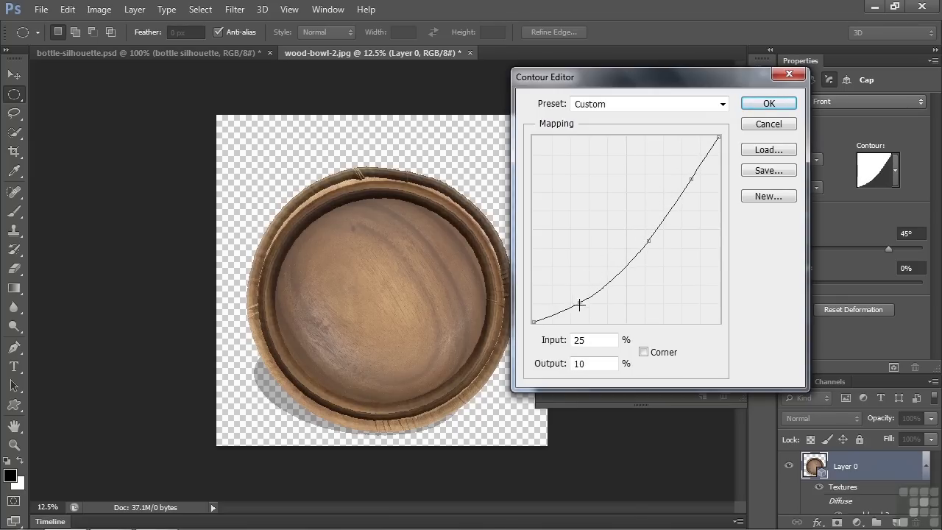
{"action": "left_click", "coordinate": [769, 103]}
Ease the Cap Bevel Angle to -9°, orbit the bowl side-on, and raise Bevel Width to 88%.
{"action": "left_click", "coordinate": [816, 188]}
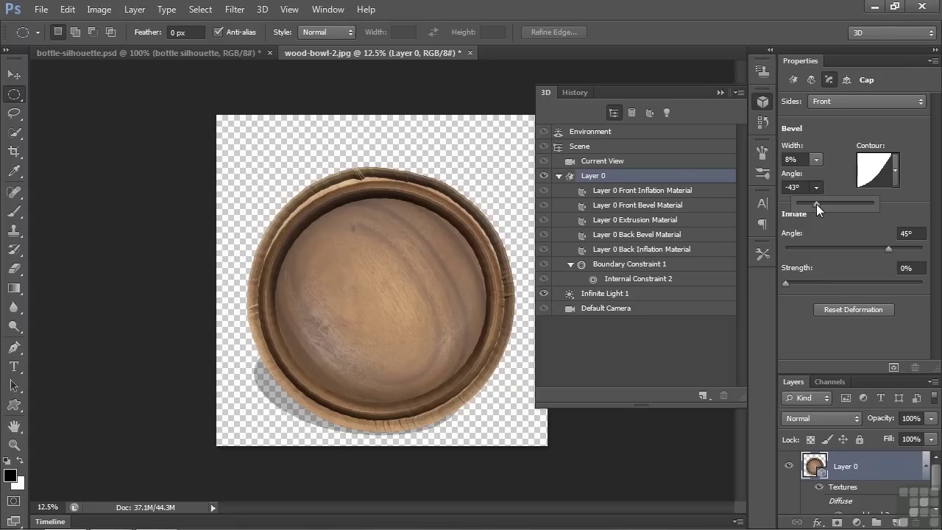
{"action": "left_click_drag", "start_coordinate": [817, 203], "coordinate": [831, 204]}
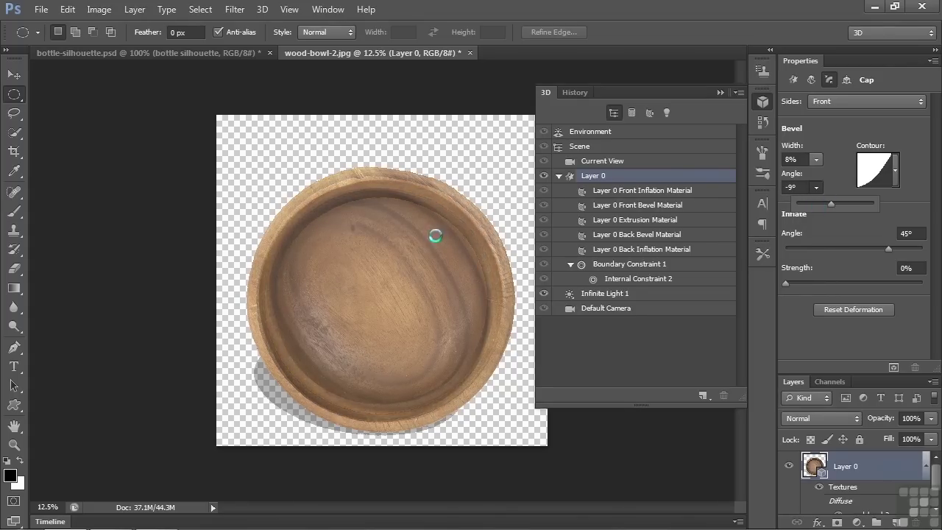
{"action": "left_click", "coordinate": [14, 74]}
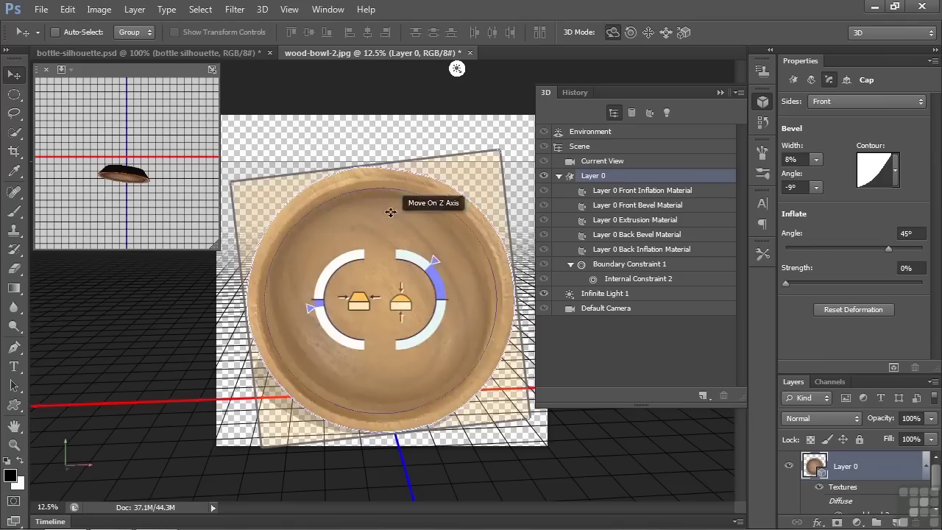
{"action": "left_click_drag", "start_coordinate": [376, 142], "coordinate": [458, 100]}
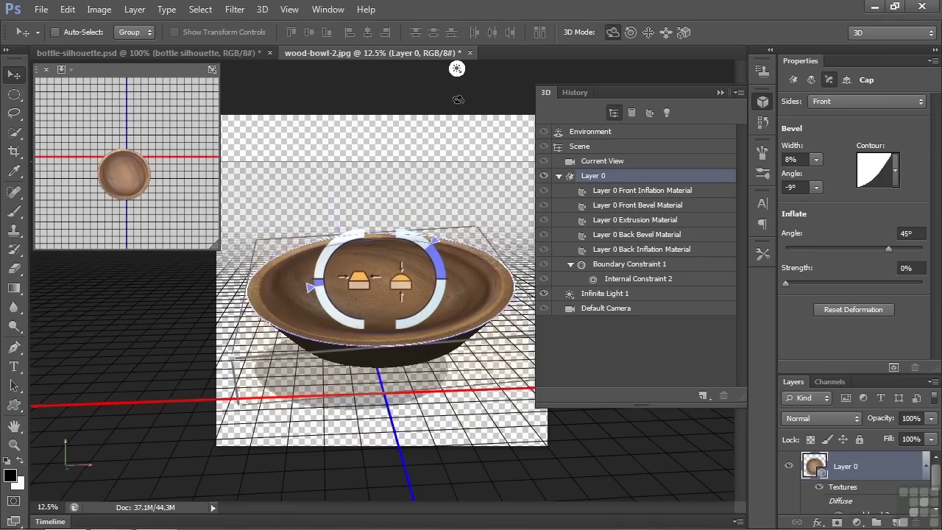
{"action": "left_click", "coordinate": [816, 159]}
{"action": "left_click_drag", "start_coordinate": [813, 176], "coordinate": [876, 185]}
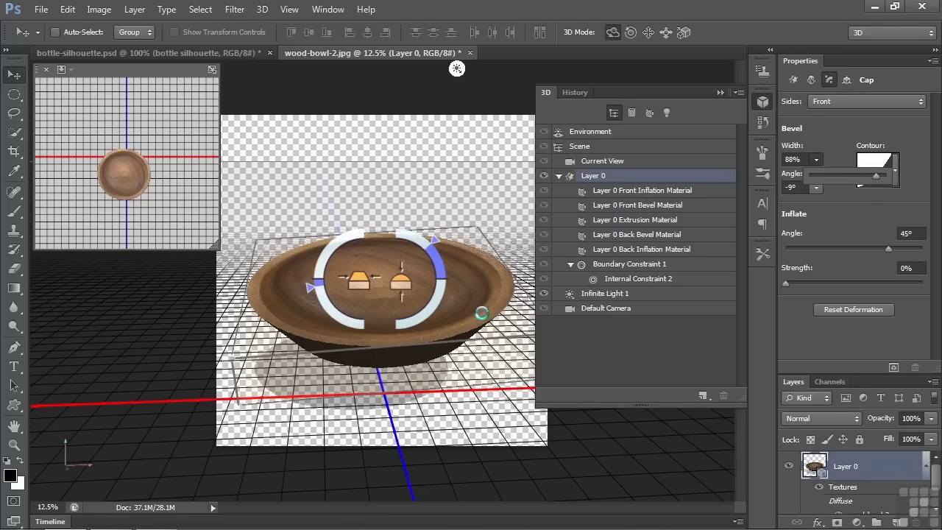